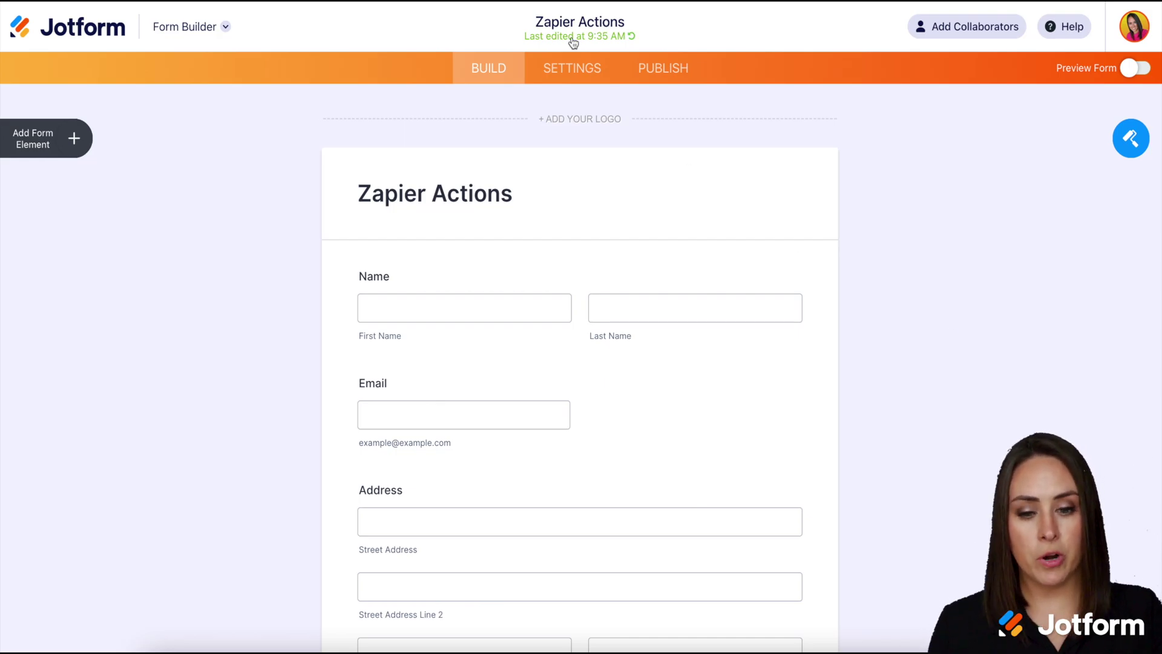
# Step: Find Zapier among the form's integrations by searching 'zapi' and view its templates
pyautogui.click(566, 73)
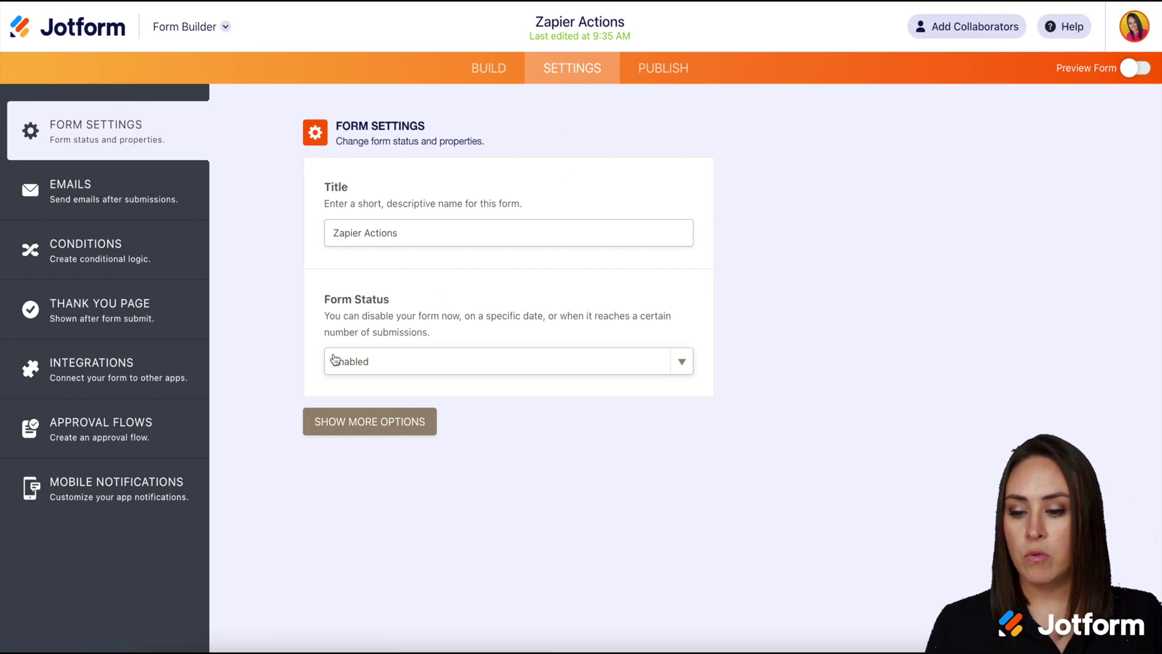
pyautogui.click(97, 375)
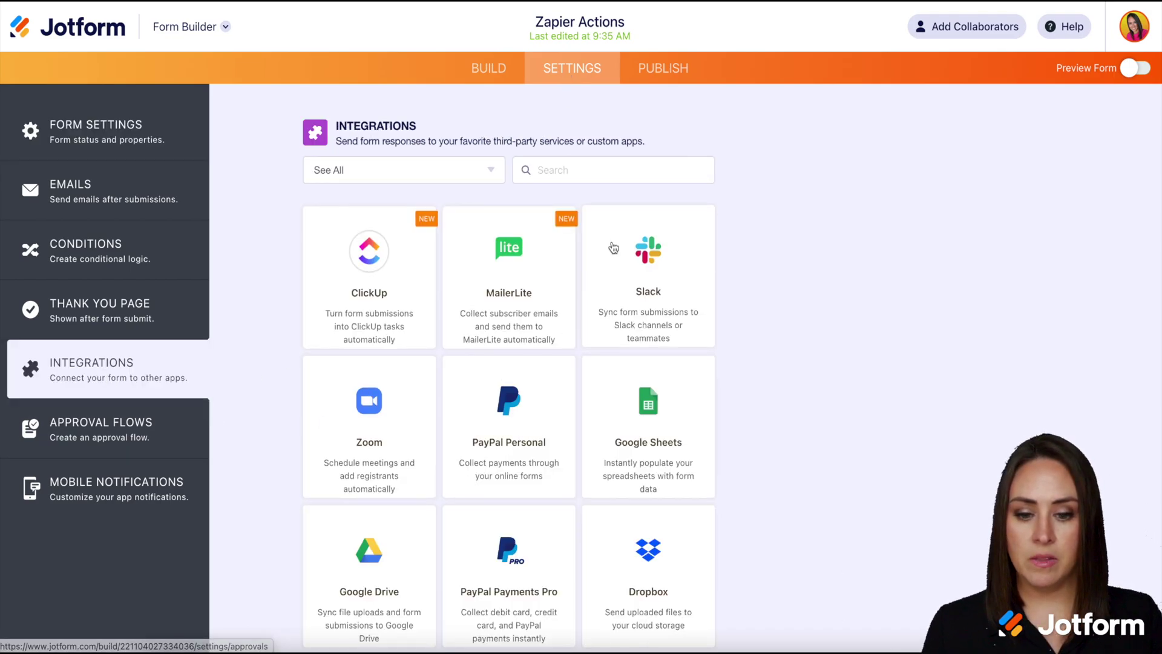
pyautogui.write('zapi')
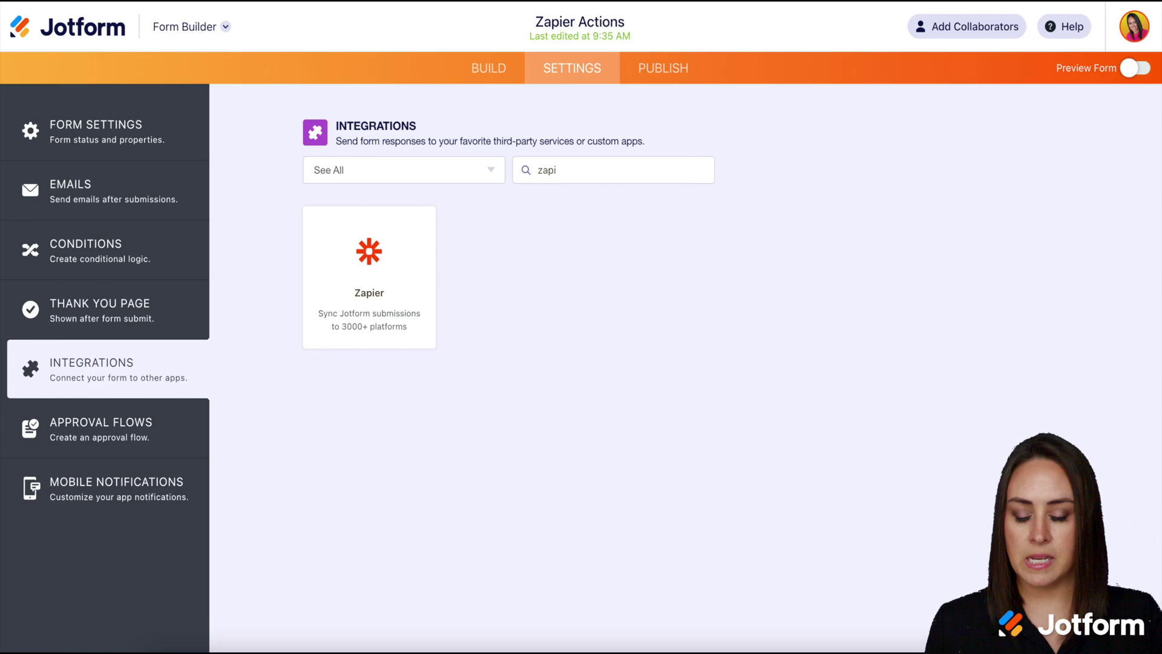
pyautogui.click(375, 272)
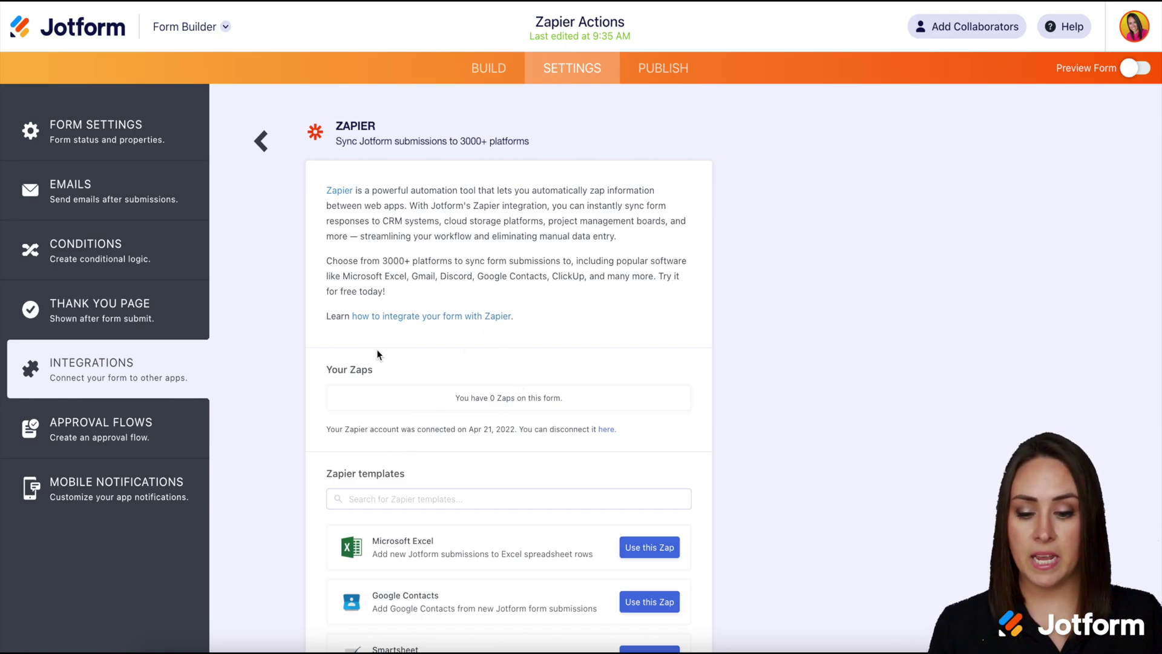
pyautogui.scroll(-4, 377, 350)
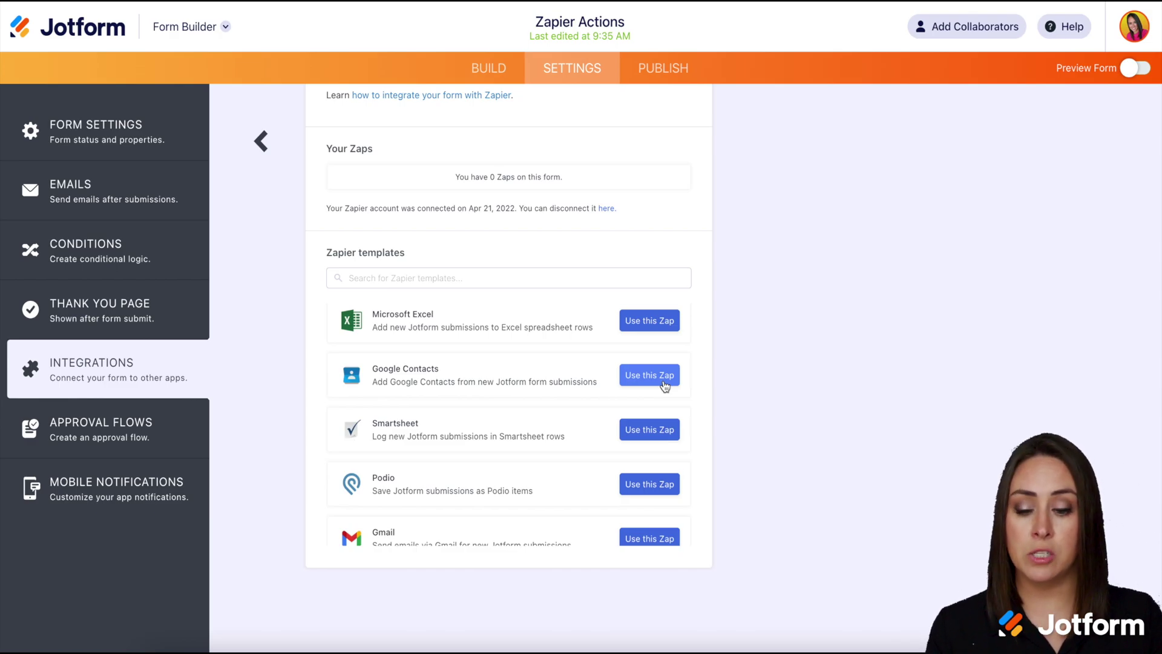
# Step: Start the Google Contacts zap template with the connected Jotform account
pyautogui.click(648, 376)
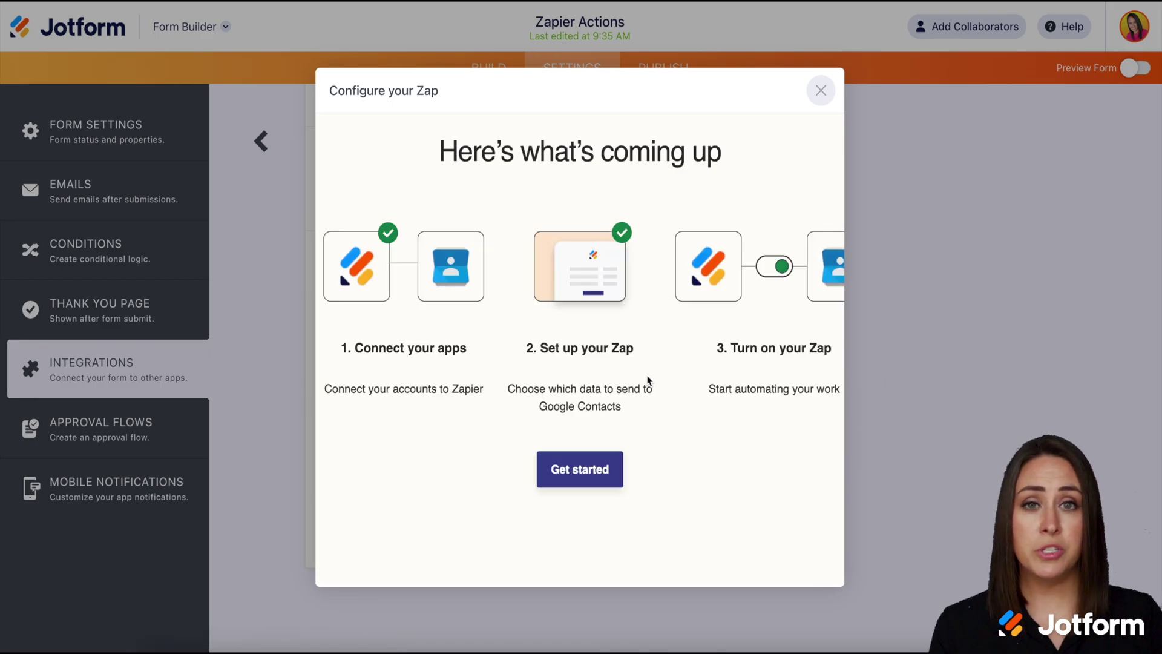
pyautogui.click(575, 477)
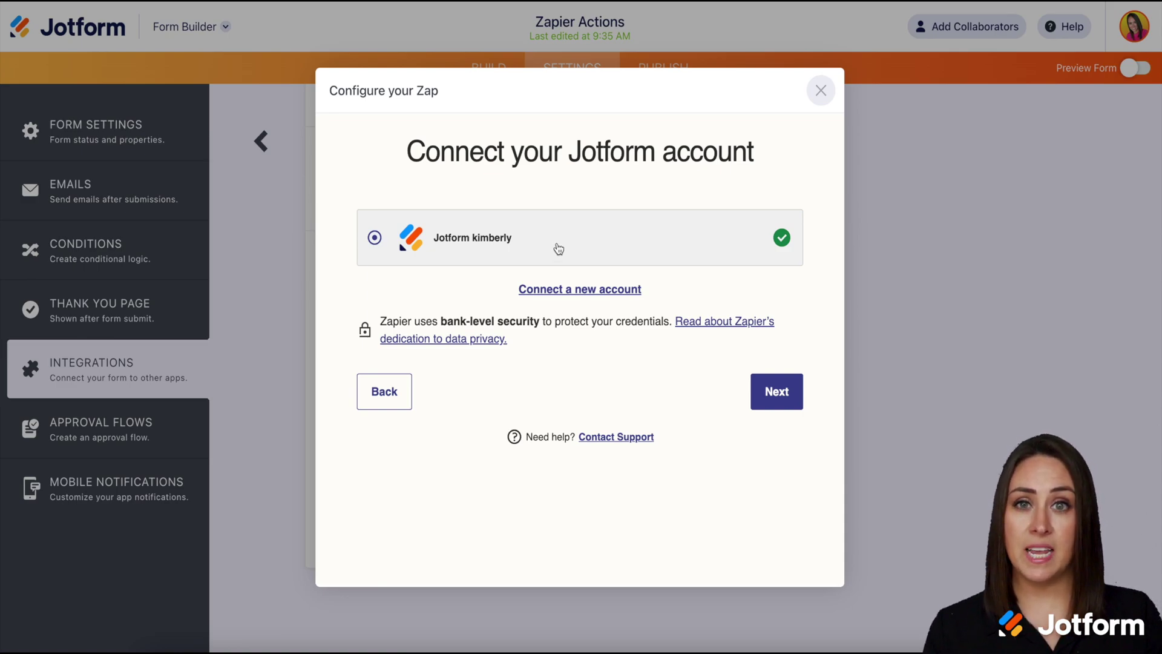
pyautogui.click(774, 392)
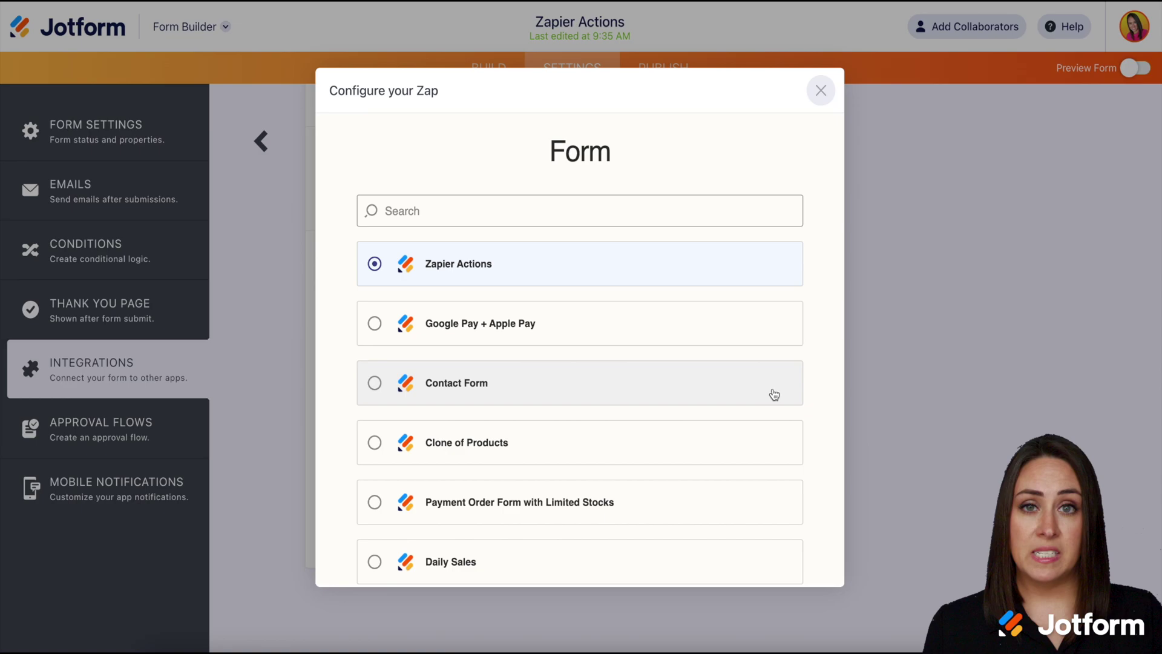
# Step: Select the Zapier Actions form and keep the connected Google Contacts account
pyautogui.click(449, 261)
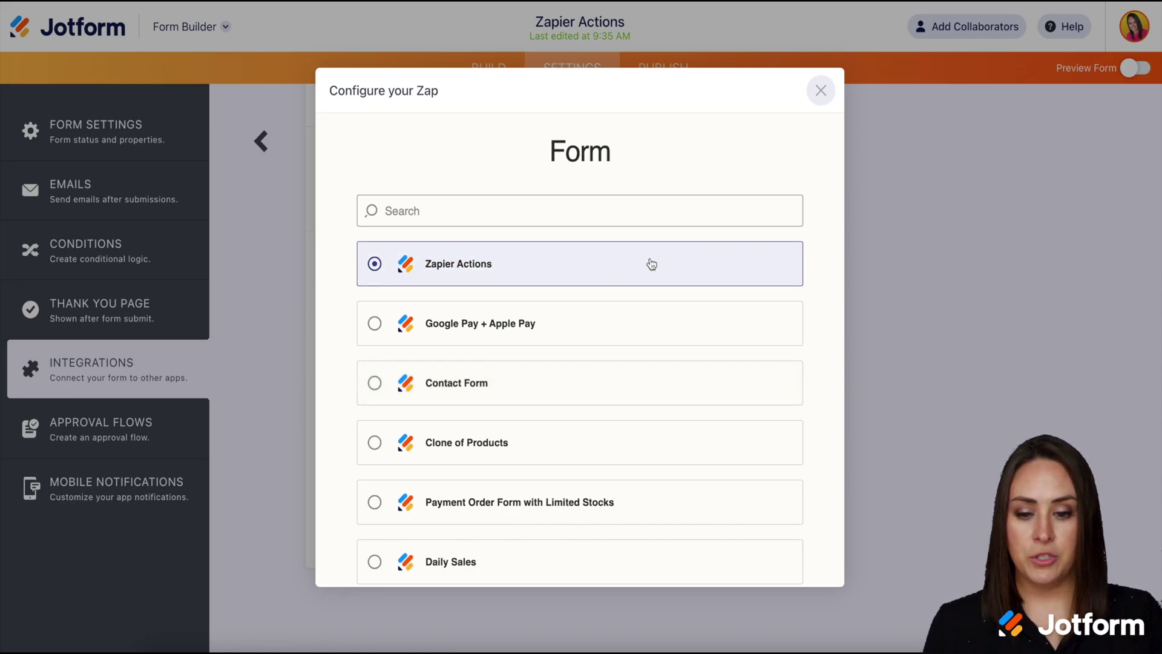
pyautogui.scroll(-10, 826, 335)
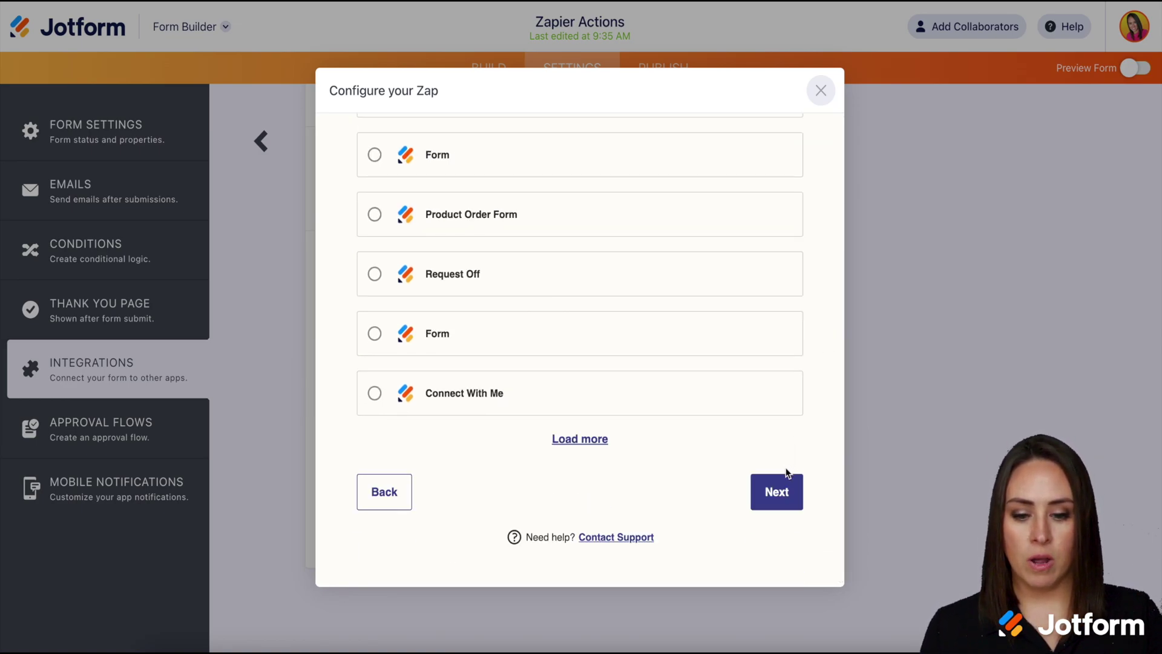
pyautogui.click(781, 489)
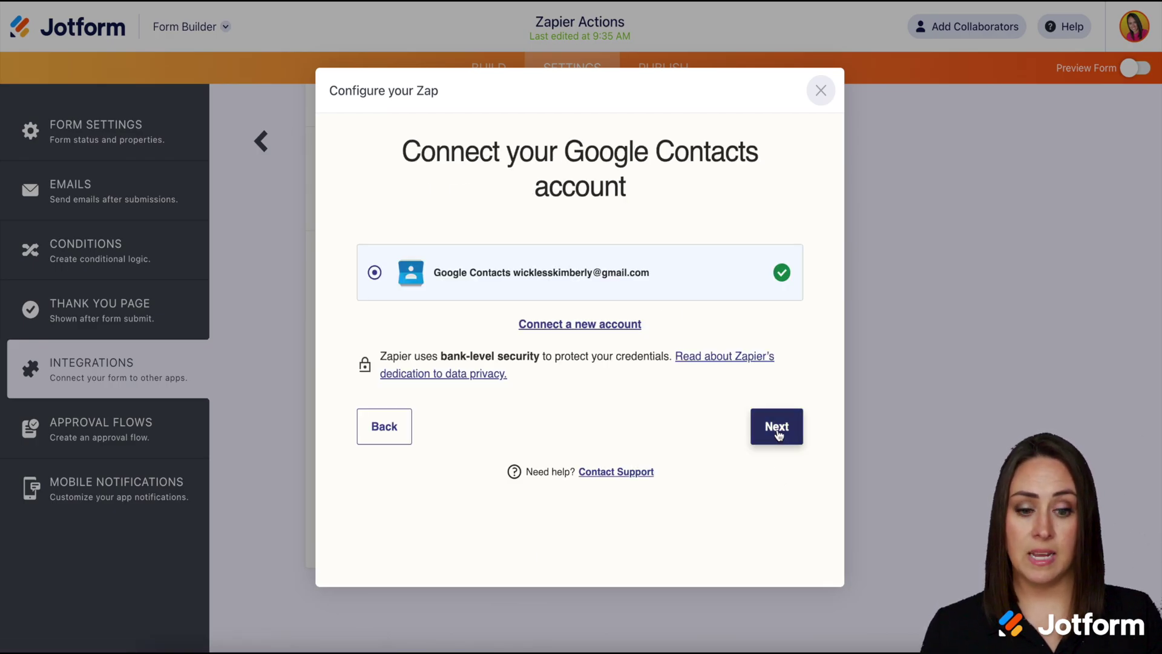
pyautogui.click(779, 435)
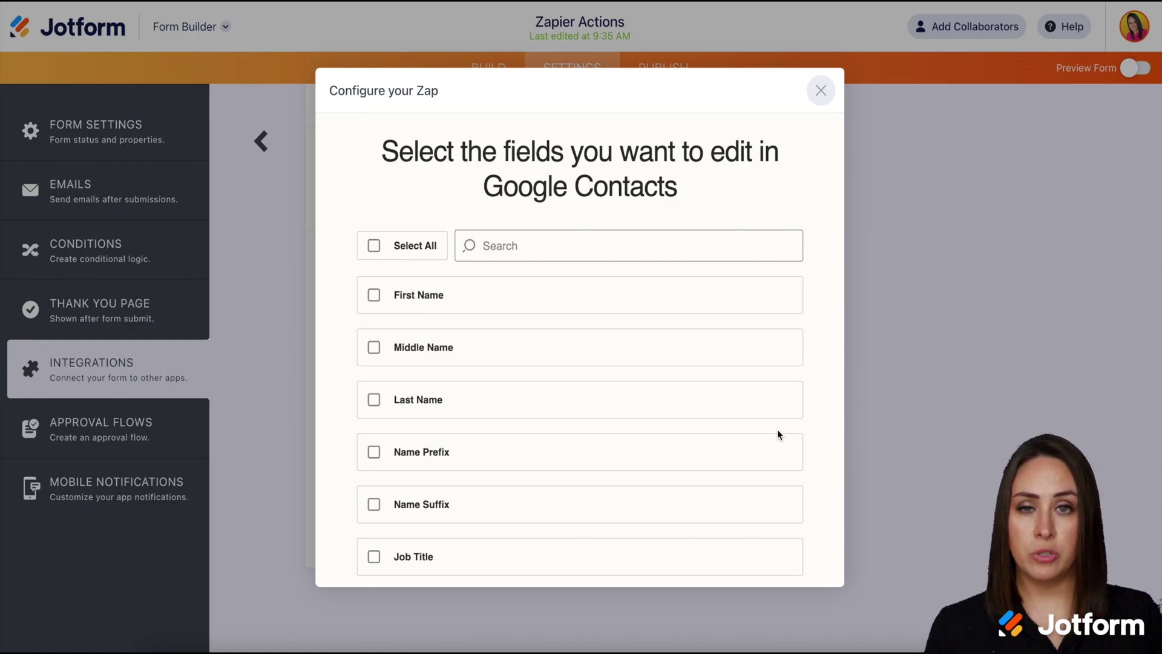
# Step: Tick First Name, Last Name, Email and Phone Number as contact fields
pyautogui.click(374, 294)
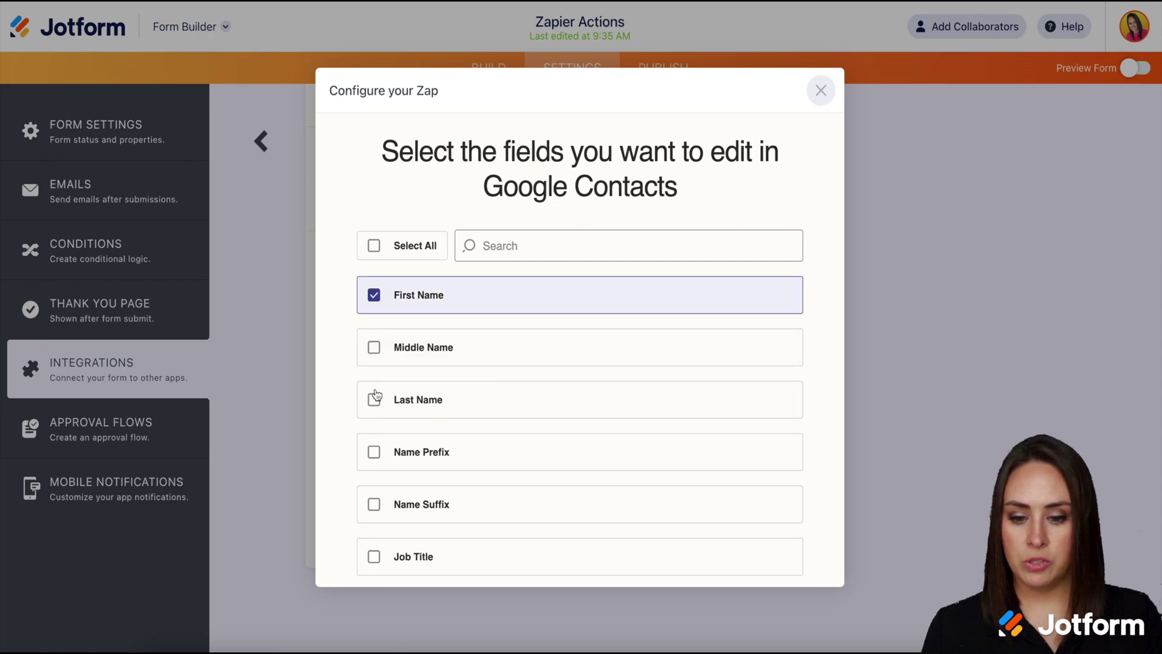
pyautogui.click(374, 399)
pyautogui.scroll(-6, 392, 439)
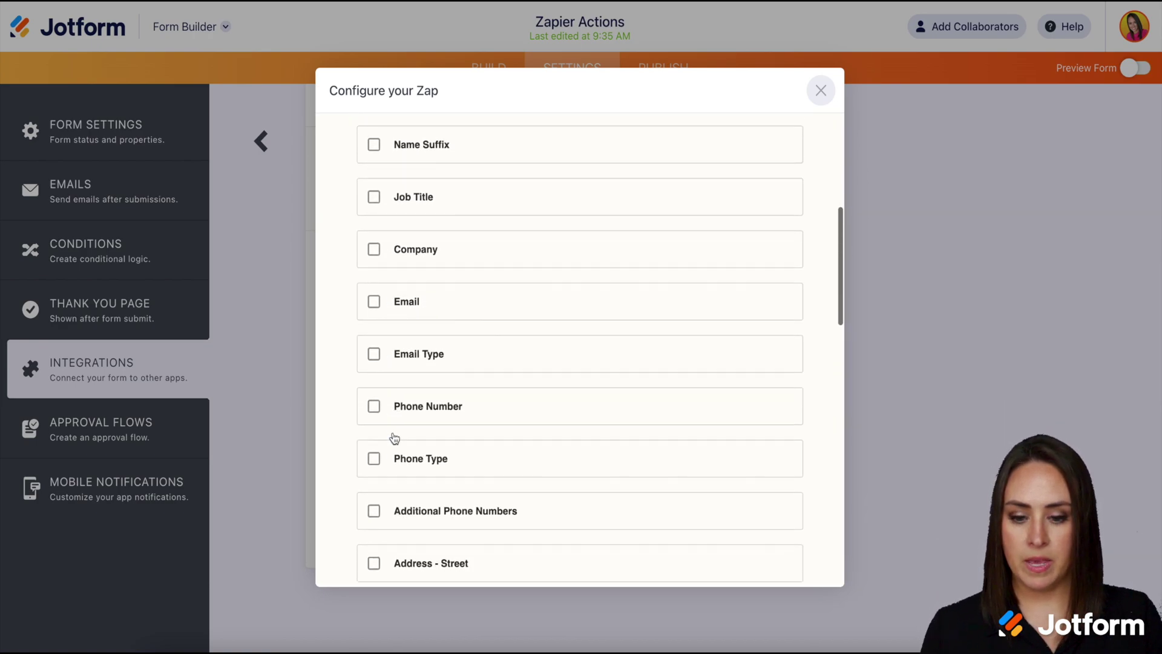
pyautogui.click(372, 302)
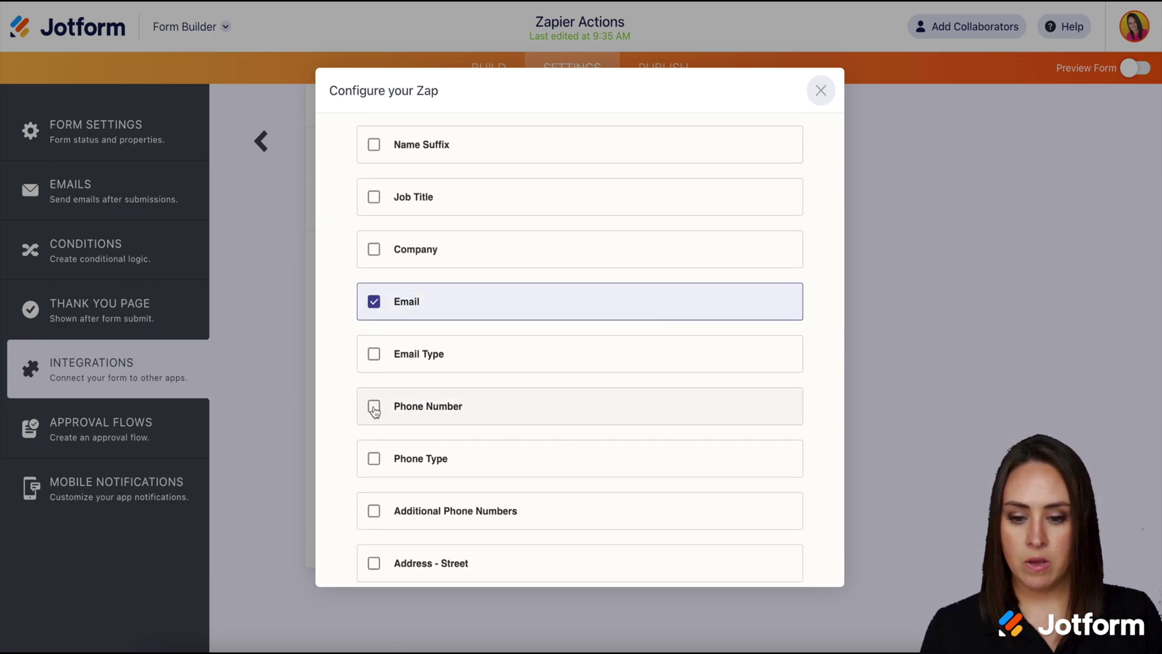
pyautogui.click(404, 413)
pyautogui.scroll(-15, 580, 482)
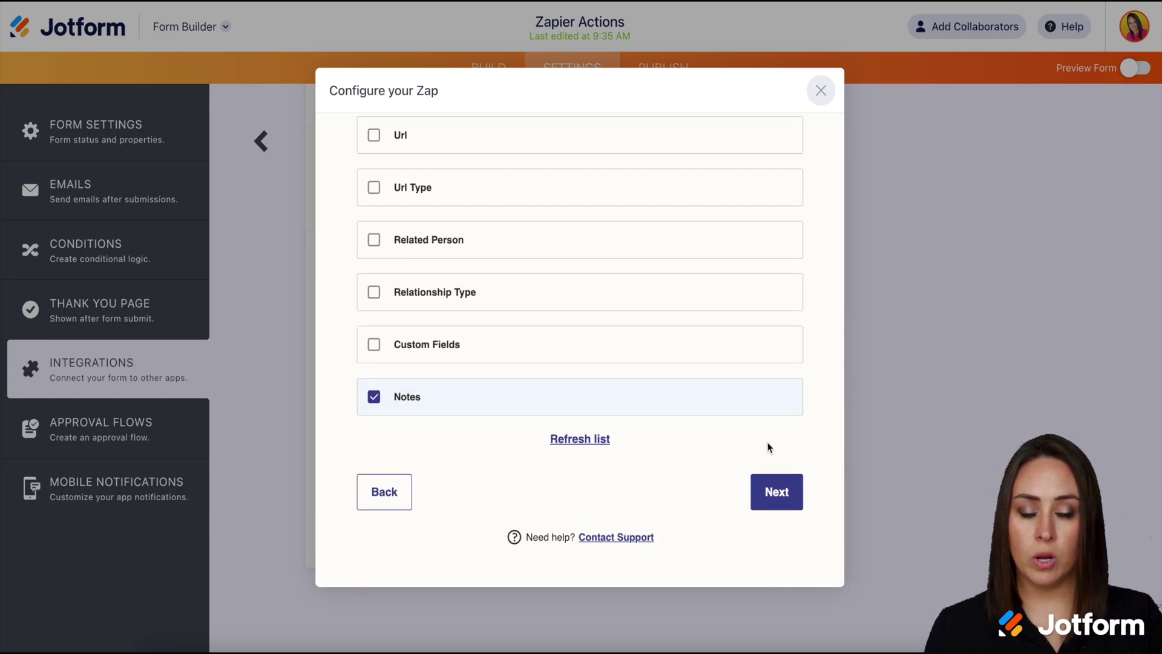
pyautogui.click(780, 501)
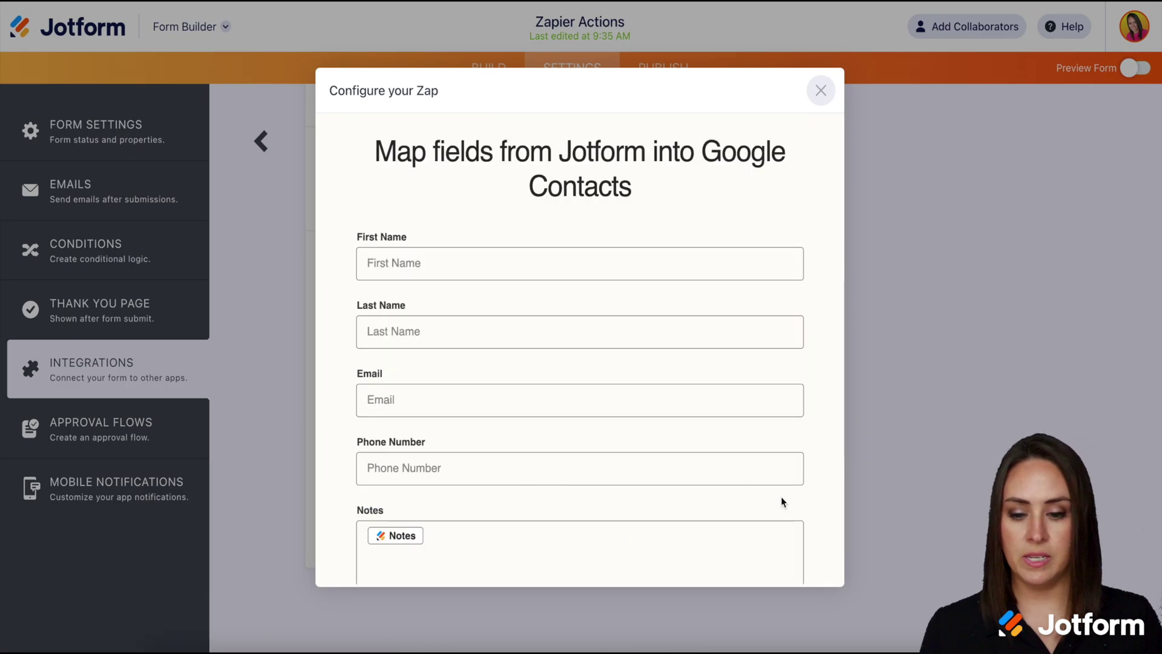
# Step: Revisit the field checklist to include Notes, then continue to the test step
pyautogui.scroll(-3, 780, 500)
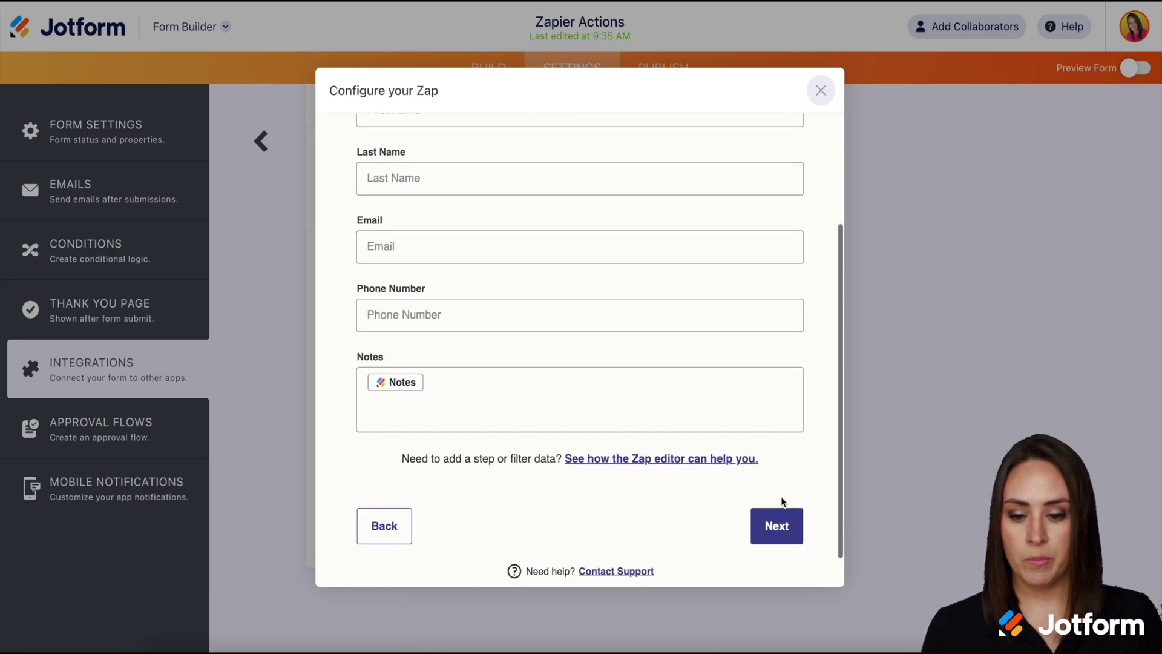
pyautogui.click(393, 534)
pyautogui.click(374, 433)
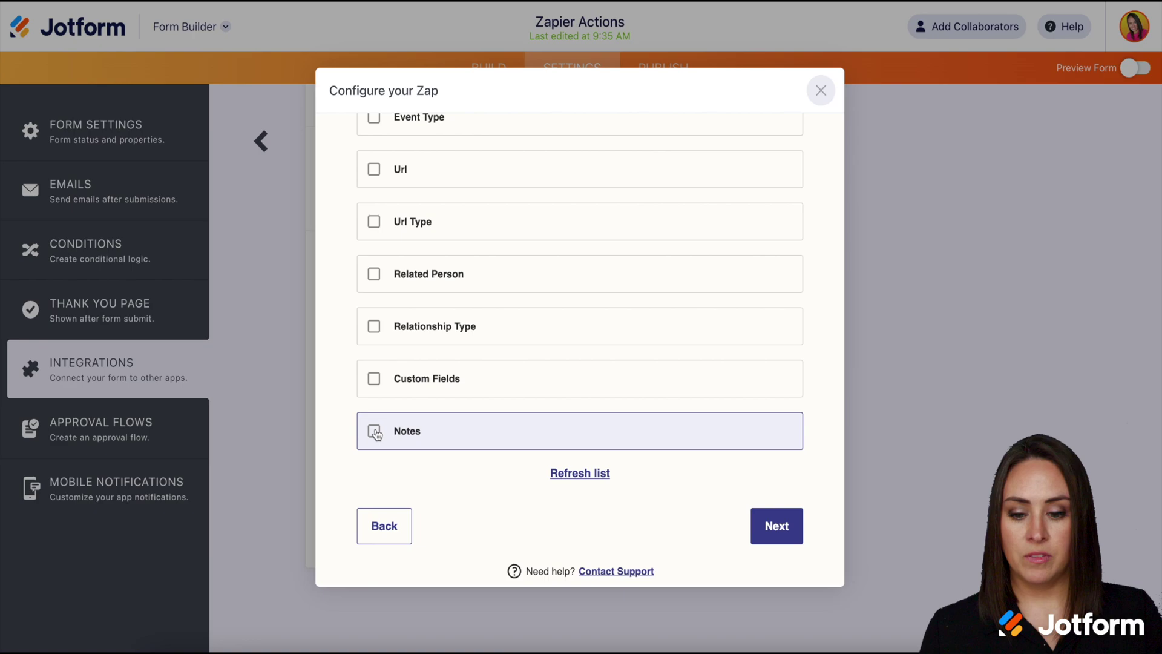
pyautogui.click(780, 542)
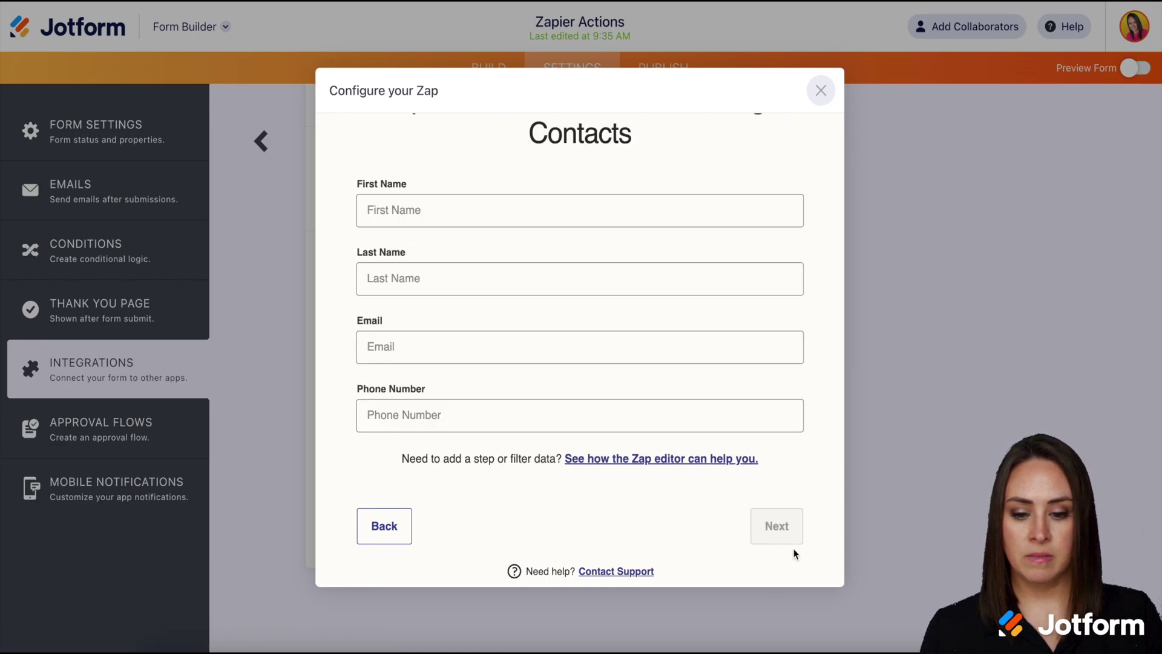
pyautogui.click(384, 525)
pyautogui.click(373, 430)
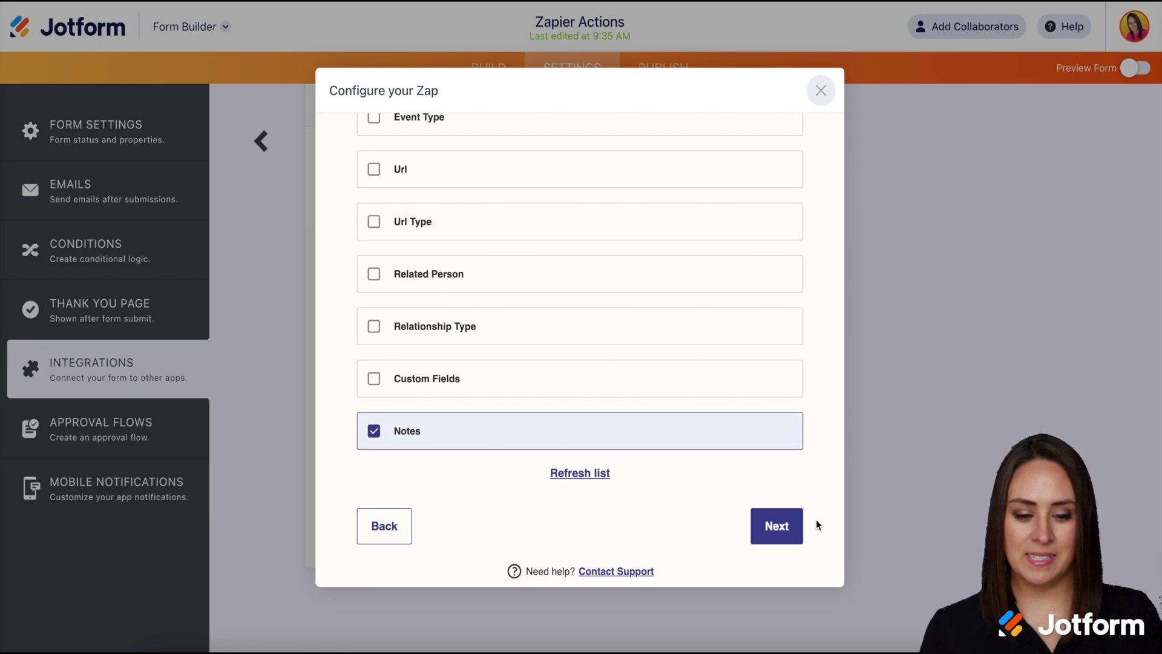
pyautogui.click(780, 530)
# Step: Send a test contact to Google Contacts and switch the zap on
pyautogui.click(779, 527)
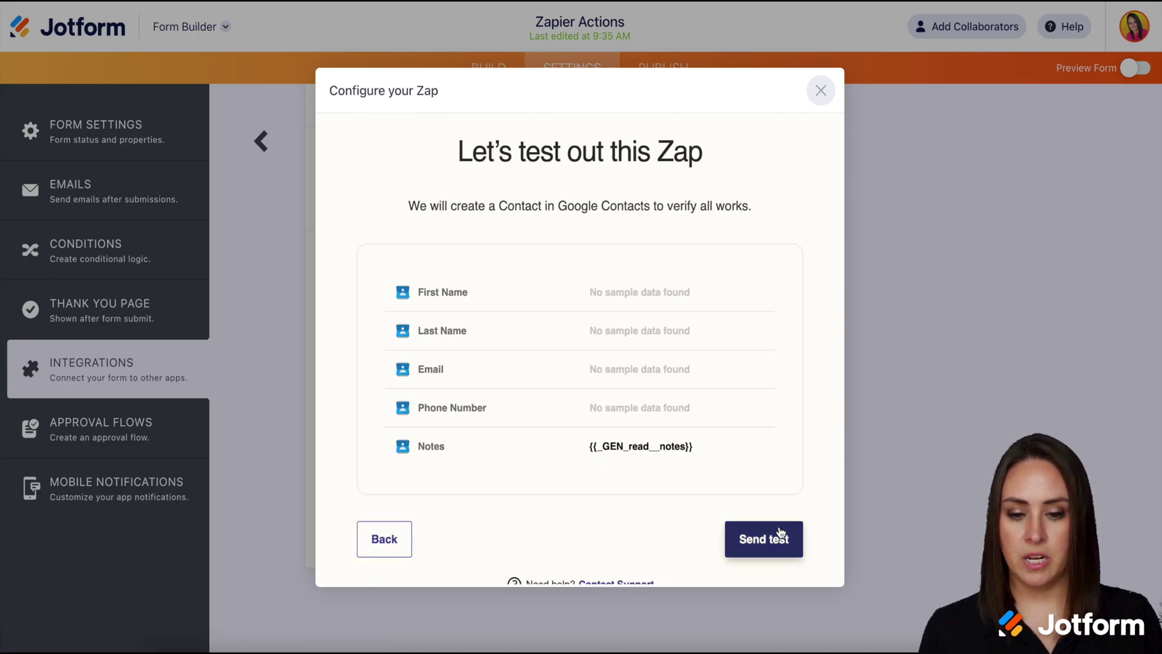
pyautogui.click(792, 552)
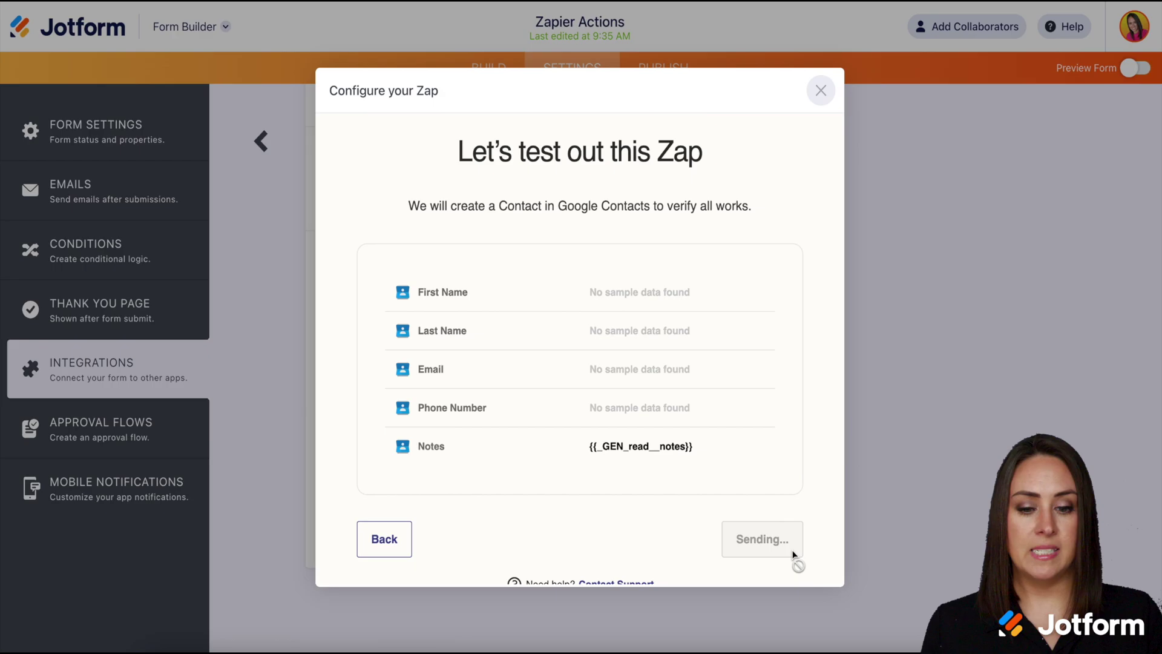
pyautogui.scroll(-2, 792, 550)
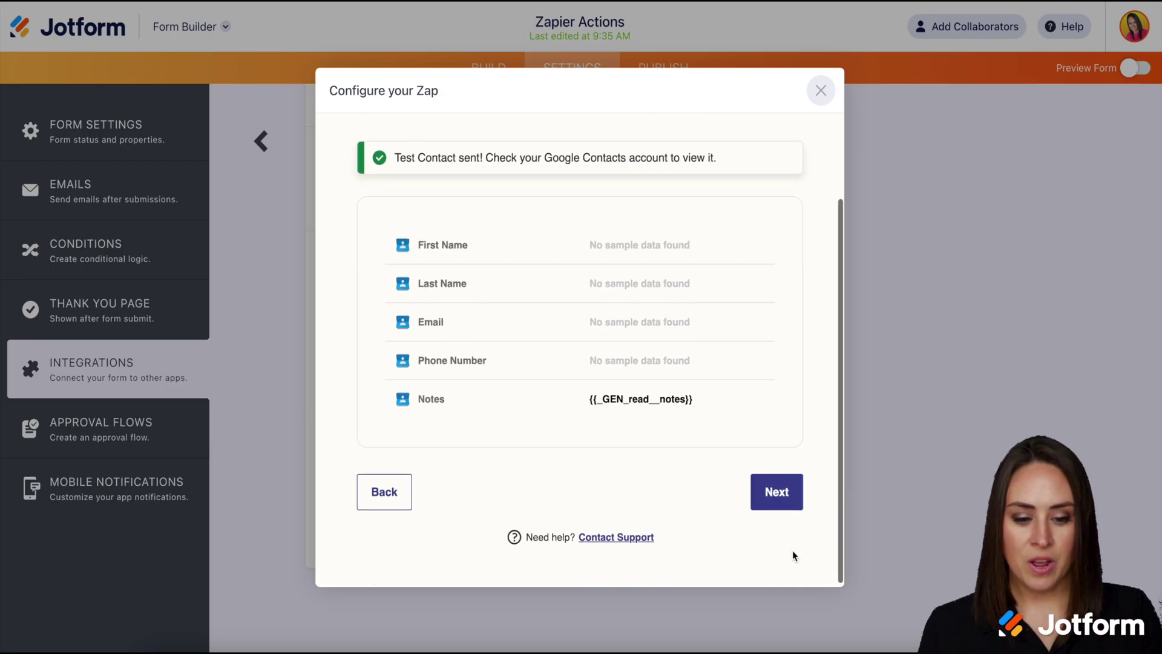
pyautogui.click(780, 498)
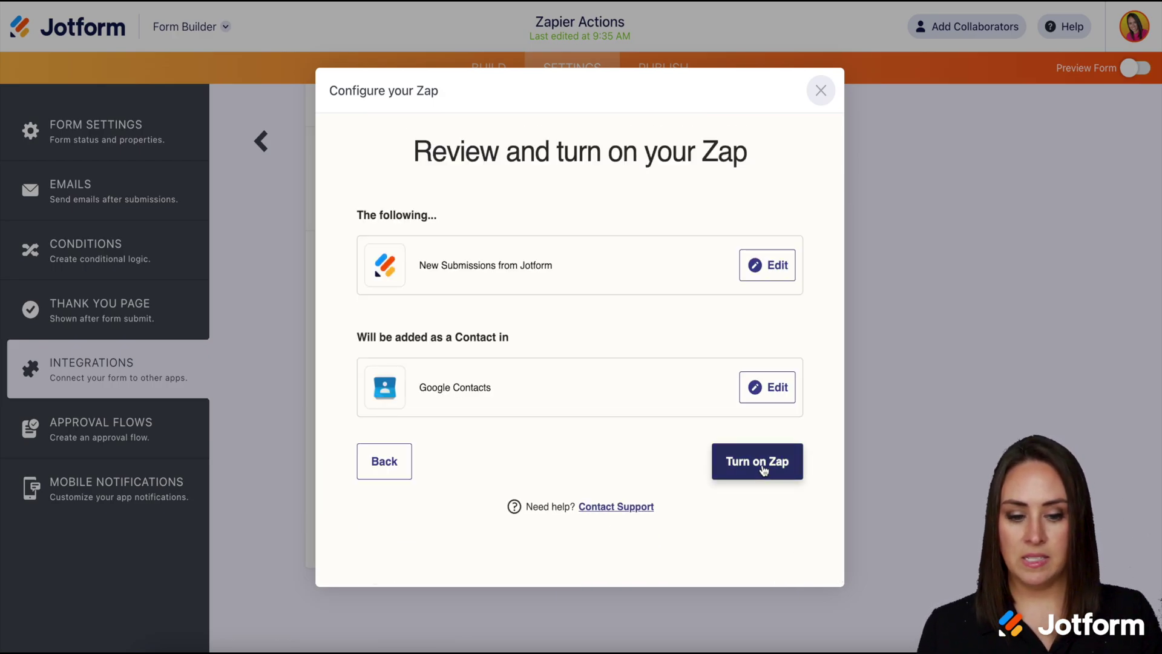
pyautogui.click(764, 469)
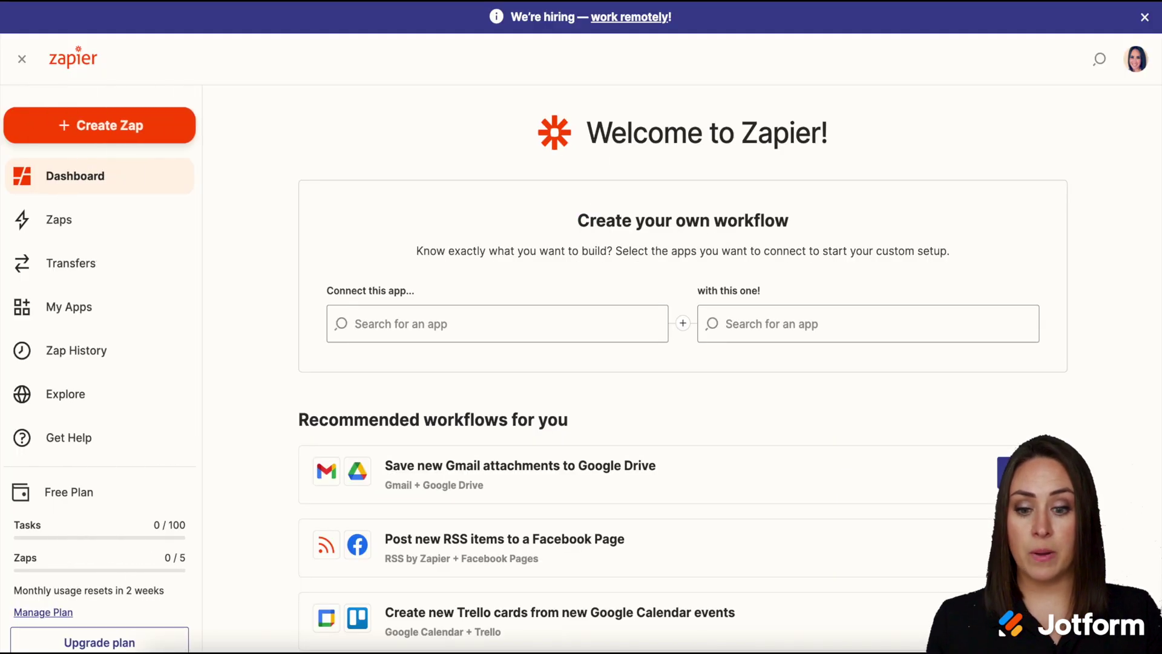
# Step: Open the Zaps list from the Zapier sidebar
pyautogui.click(58, 227)
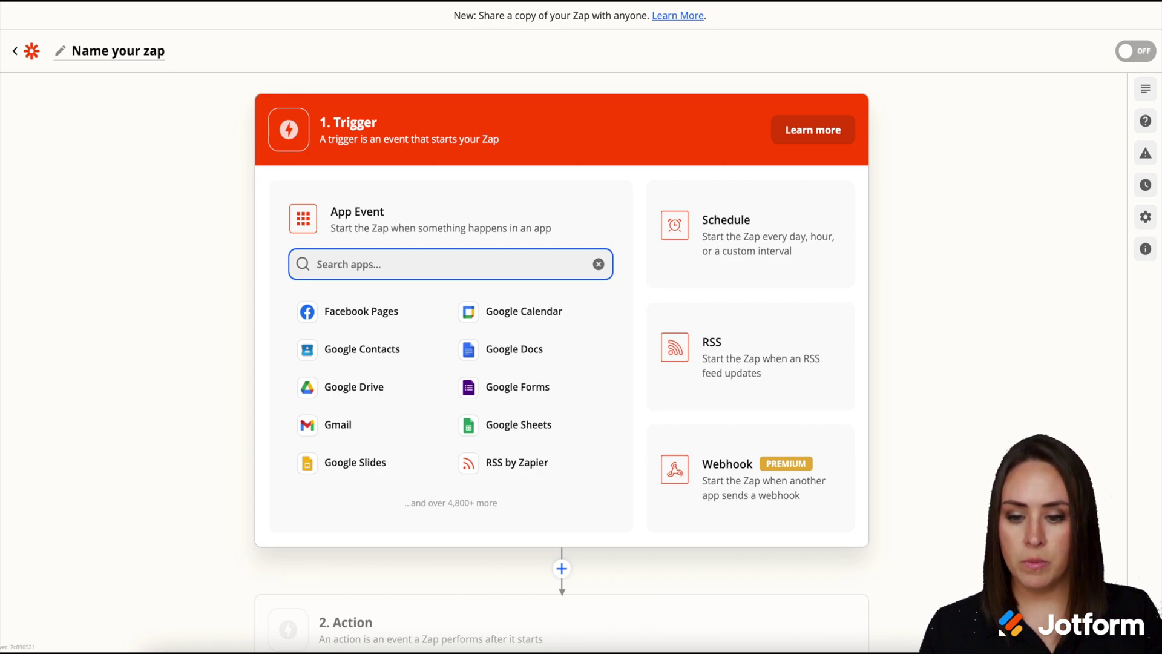
# Step: Make Gmail the trigger app with the New Label event
pyautogui.write('gmail')
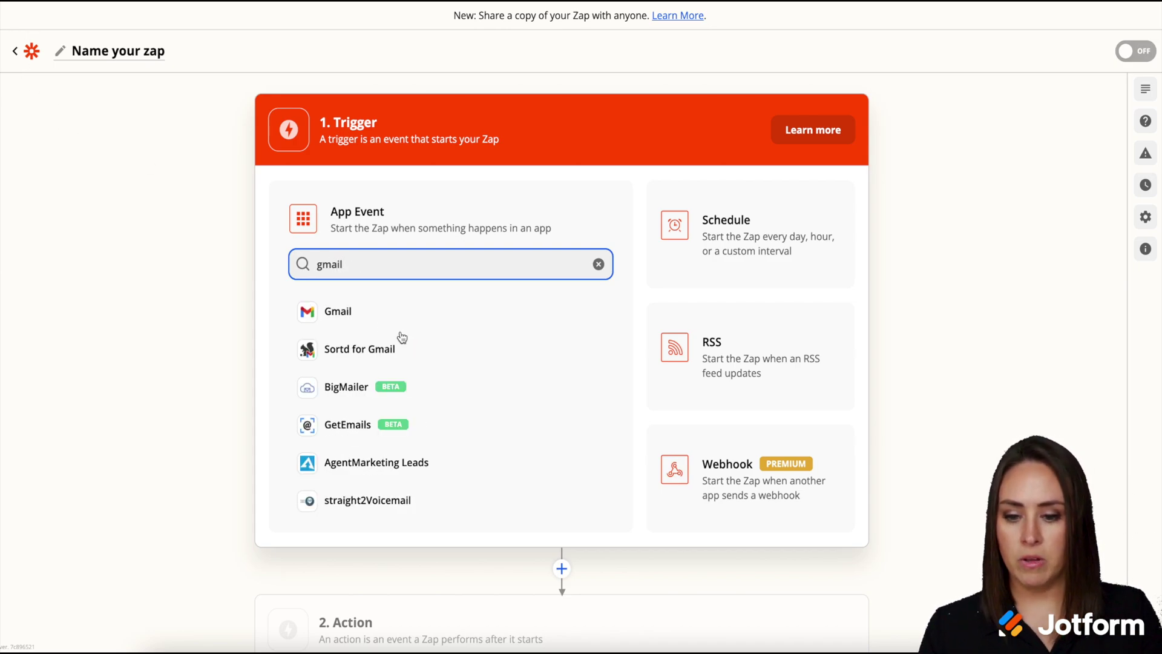
pyautogui.click(370, 326)
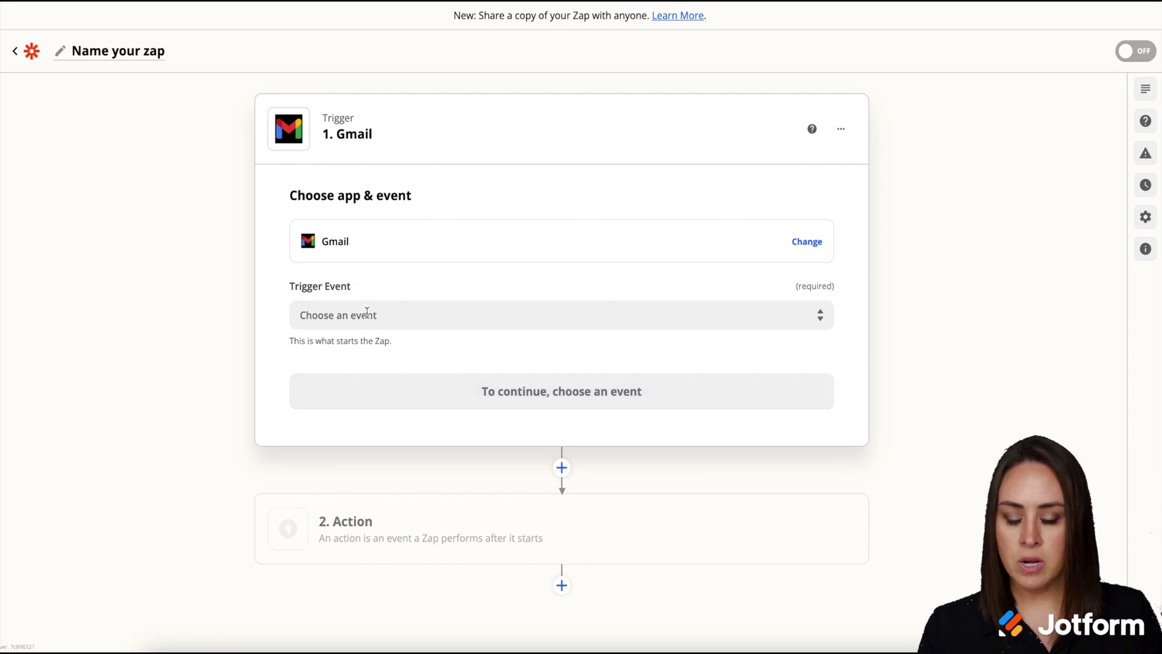
pyautogui.click(366, 313)
pyautogui.click(341, 363)
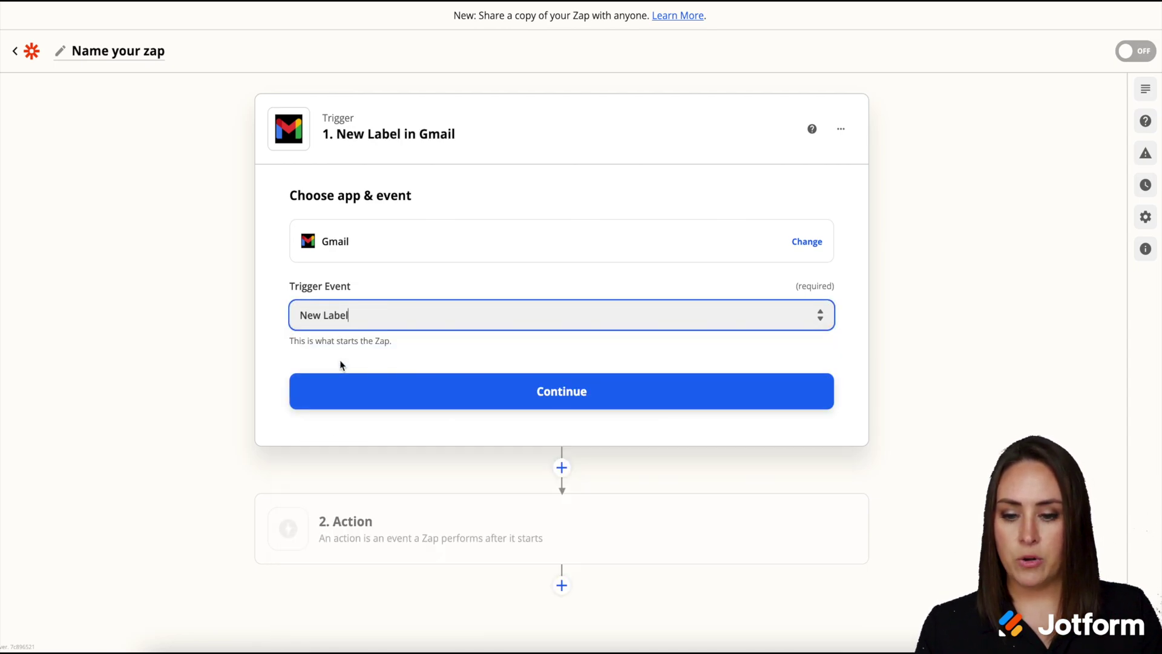
# Step: Link the Gmail trigger to the Gmail account
pyautogui.click(547, 393)
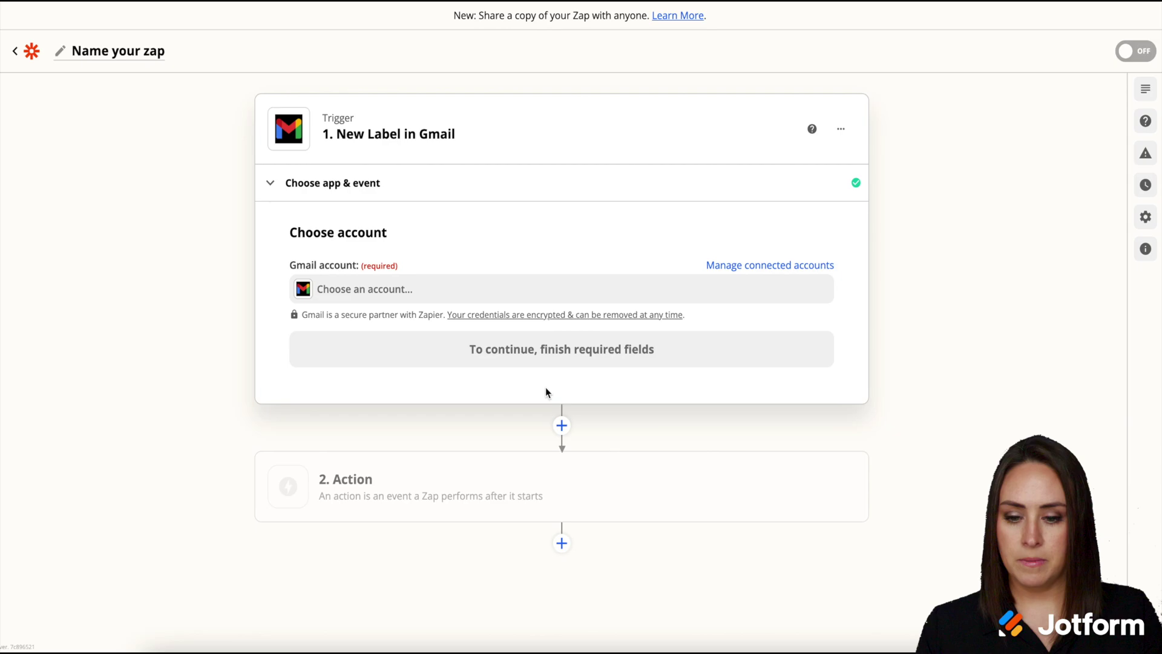
pyautogui.click(815, 294)
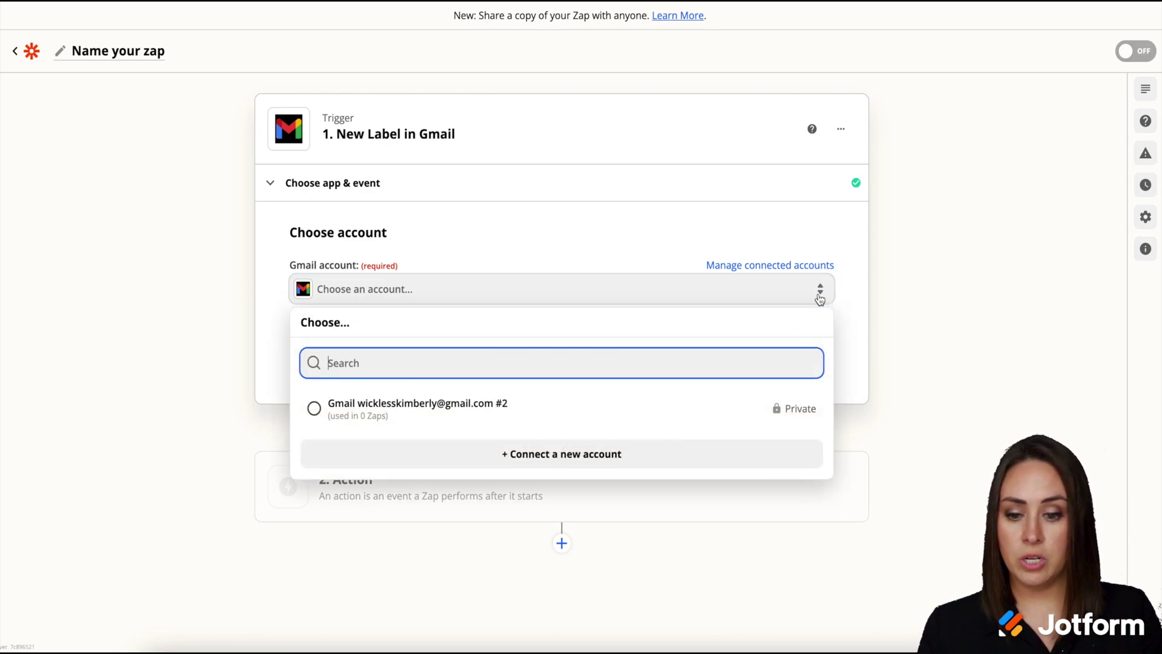
pyautogui.click(445, 418)
pyautogui.click(517, 349)
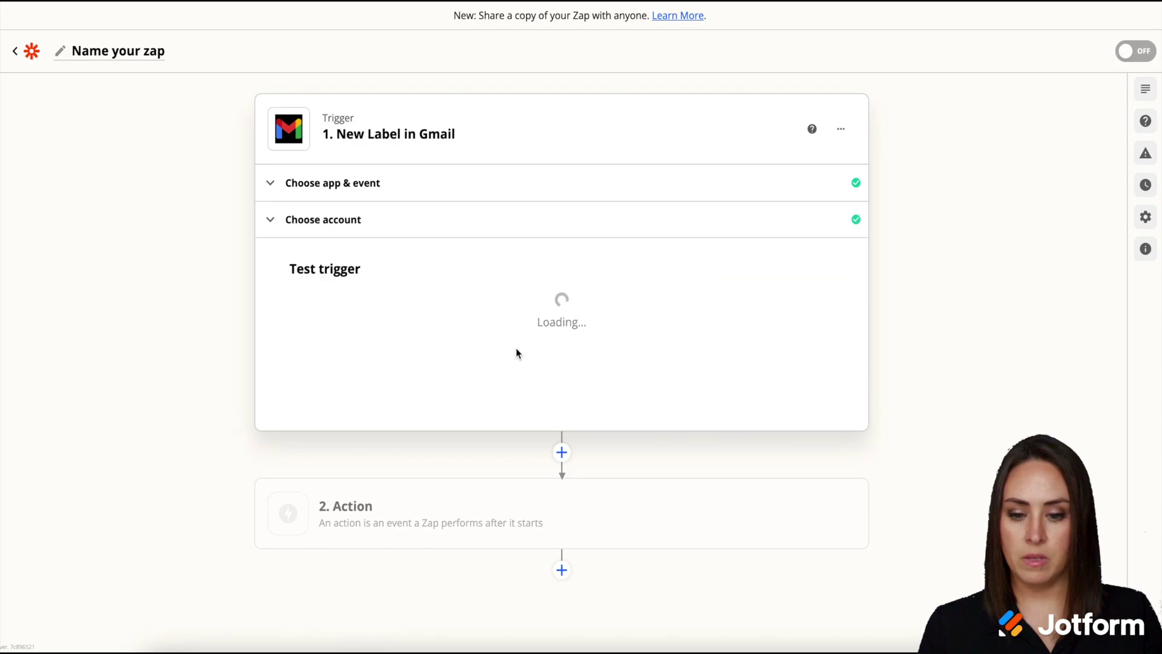
# Step: Test the trigger and keep Label C as the sample label
pyautogui.click(597, 484)
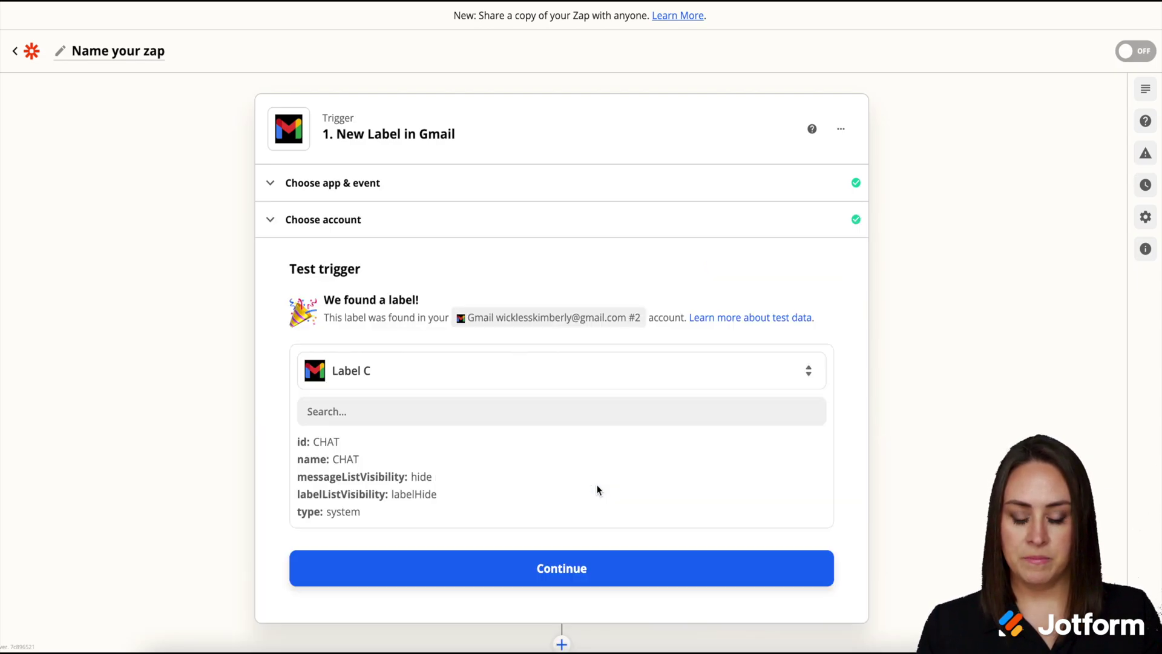
pyautogui.scroll(-2, 610, 484)
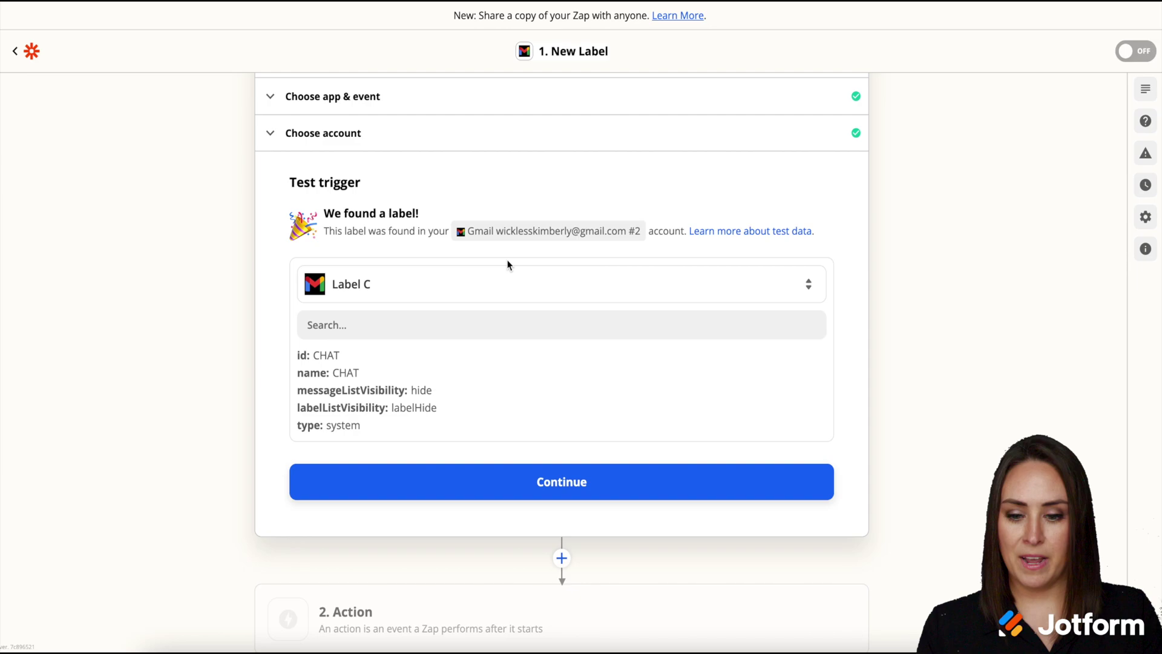
pyautogui.click(376, 329)
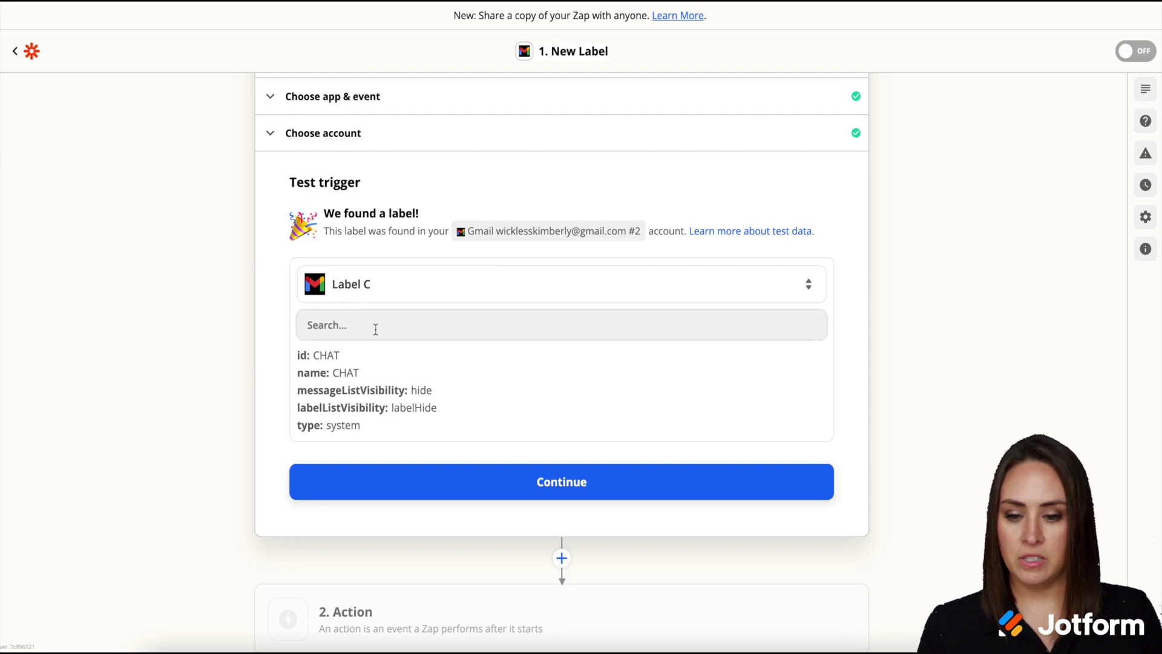
pyautogui.click(808, 293)
pyautogui.scroll(-1, 745, 399)
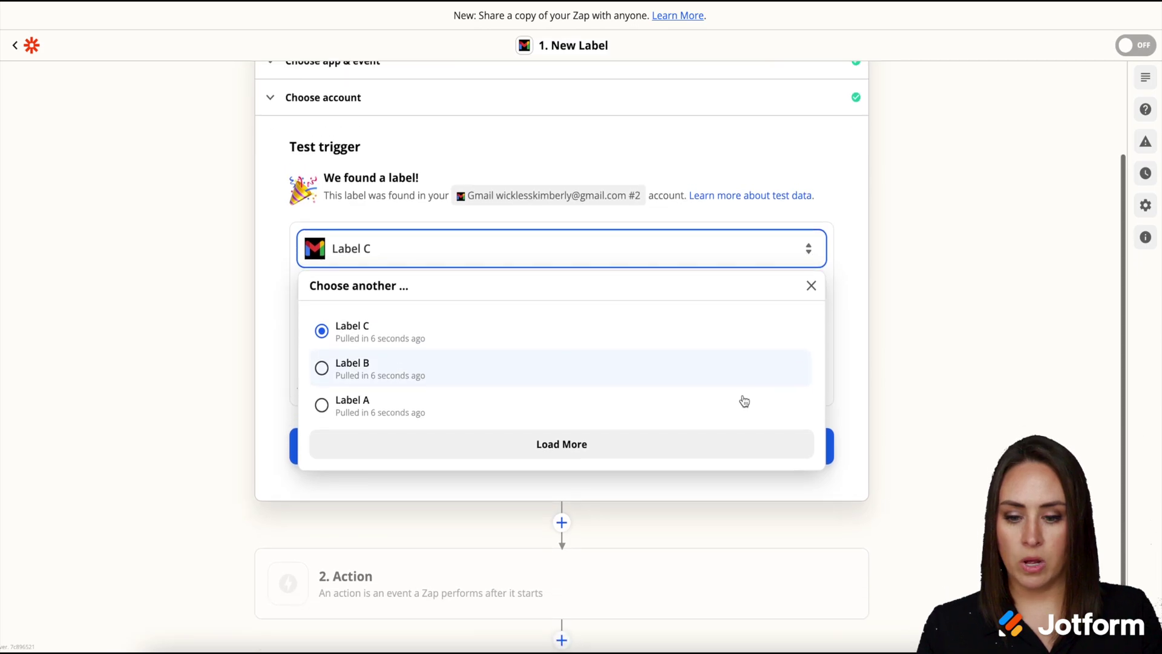
pyautogui.scroll(1, 744, 399)
pyautogui.click(810, 297)
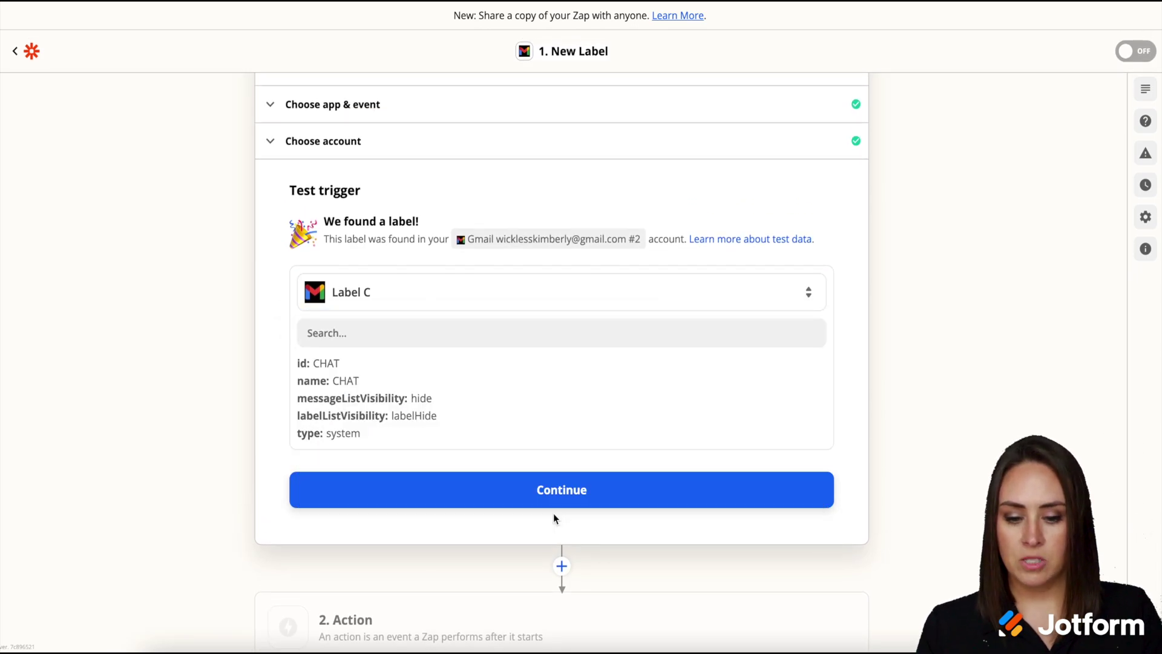
# Step: Set the second step to Jotform with the Assign Form action event
pyautogui.click(542, 504)
pyautogui.click(539, 502)
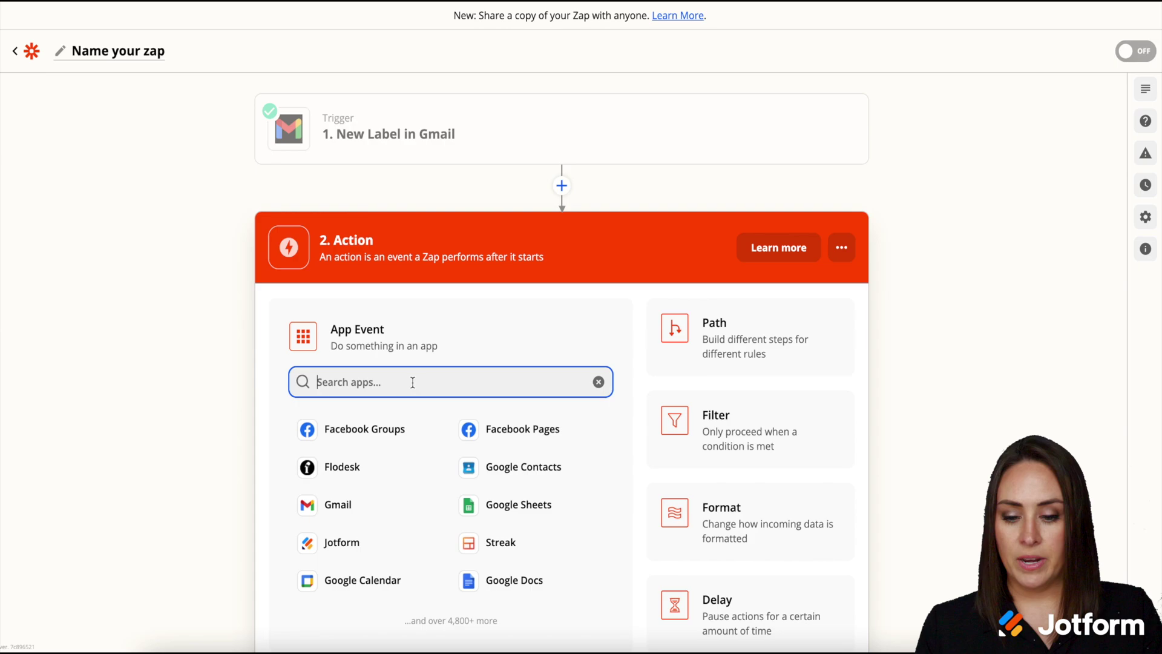
pyautogui.scroll(-2, 411, 383)
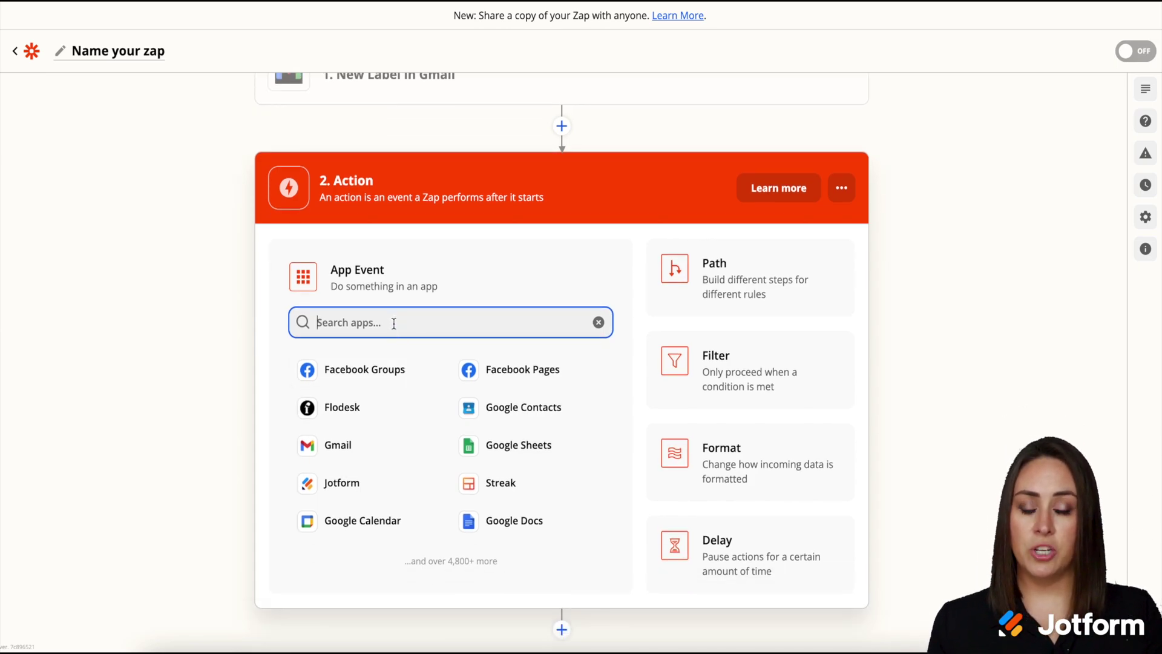
pyautogui.write('jotform')
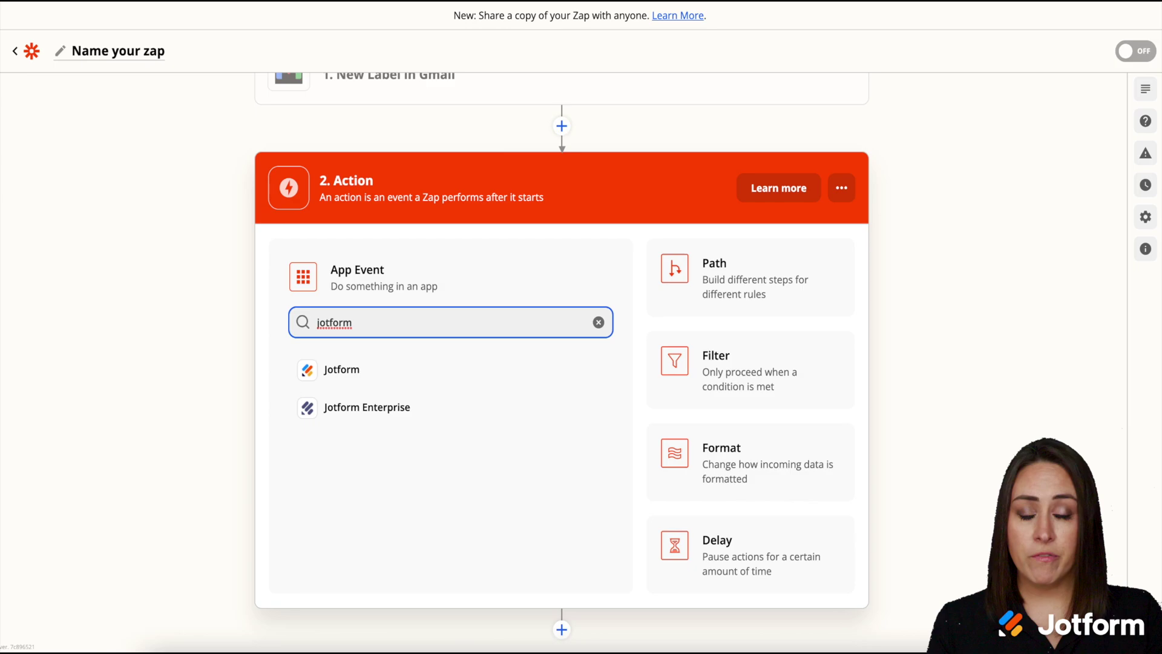
pyautogui.click(354, 372)
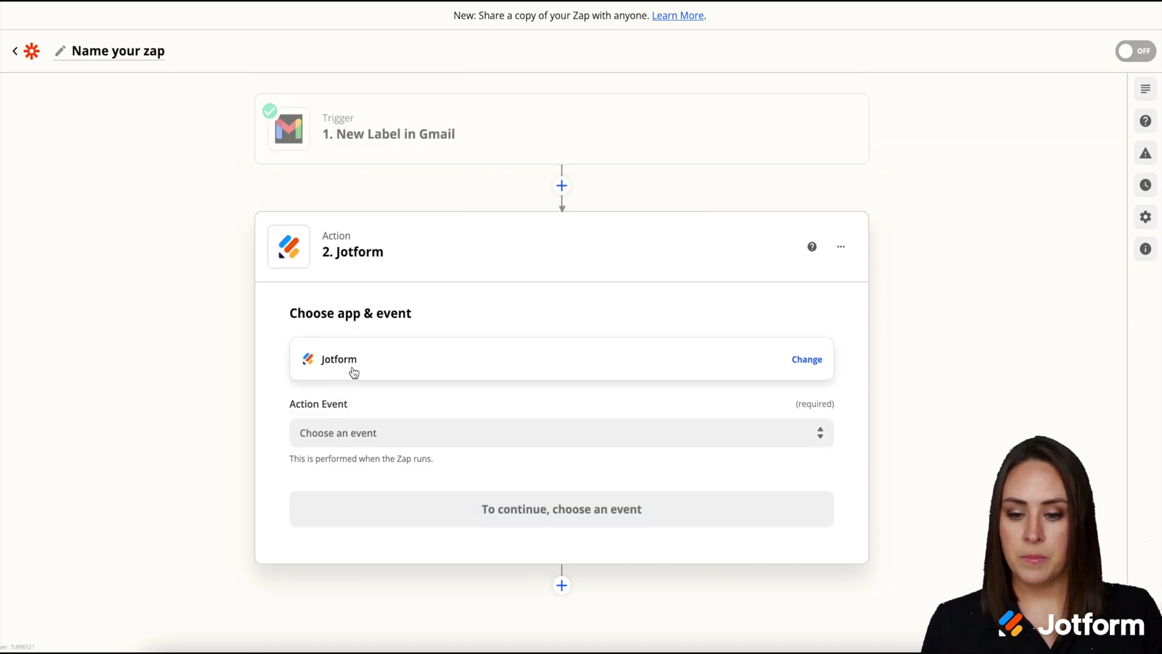
pyautogui.click(828, 427)
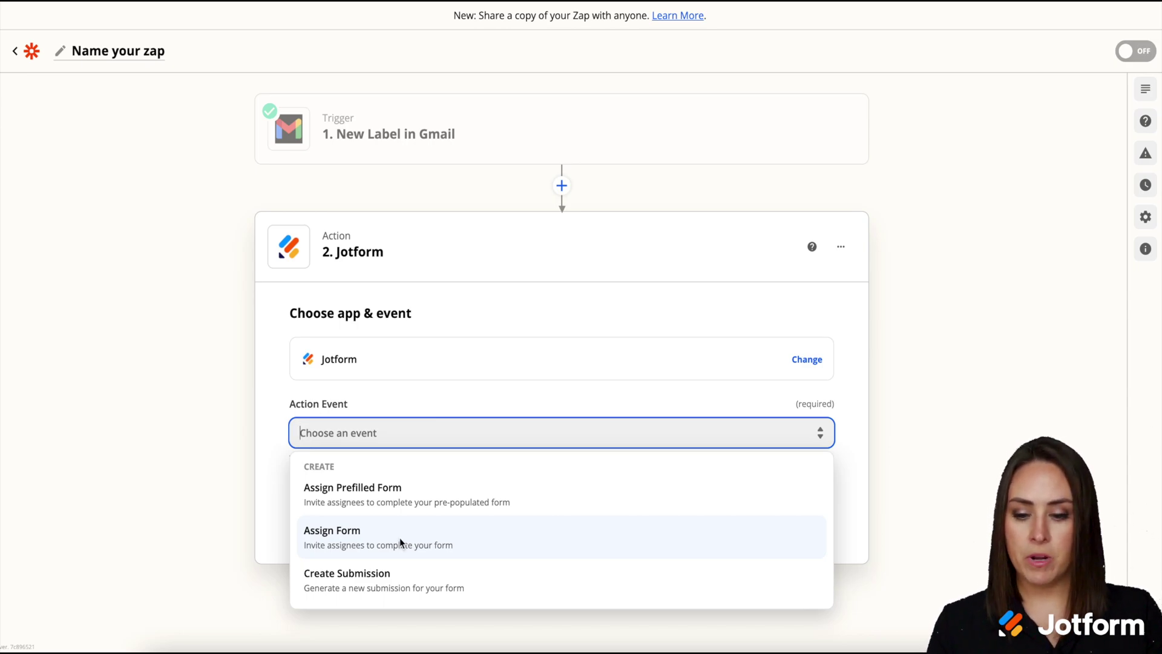
pyautogui.click(399, 538)
# Step: Connect the Jotform account to the Assign Form action
pyautogui.click(528, 513)
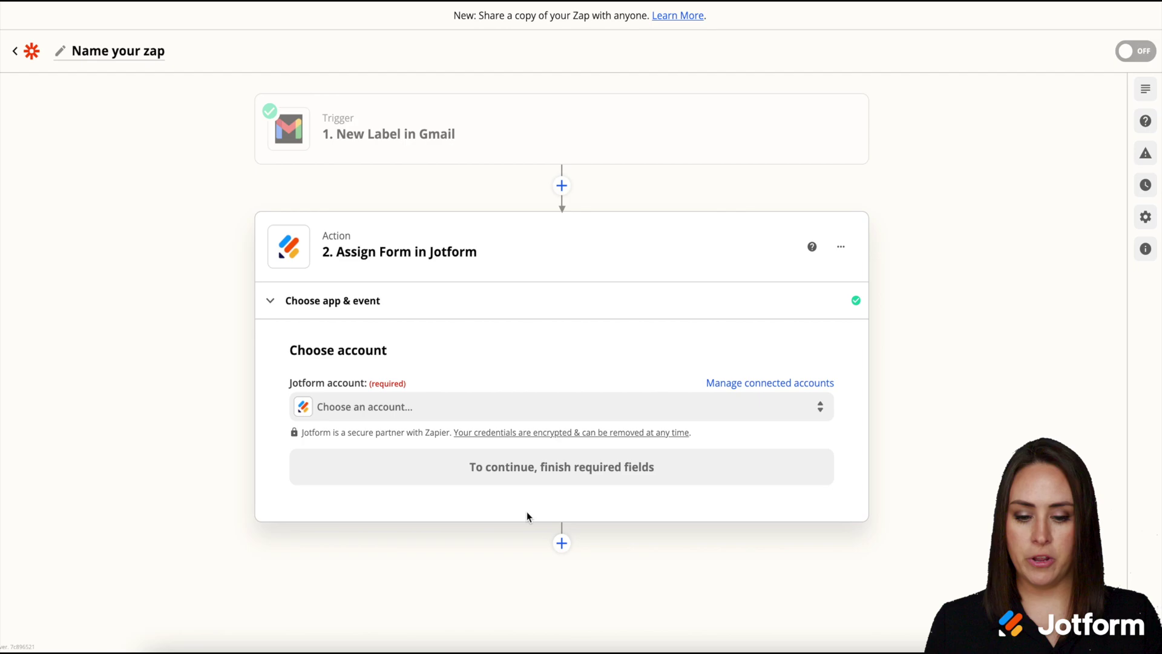
pyautogui.click(818, 406)
pyautogui.click(363, 526)
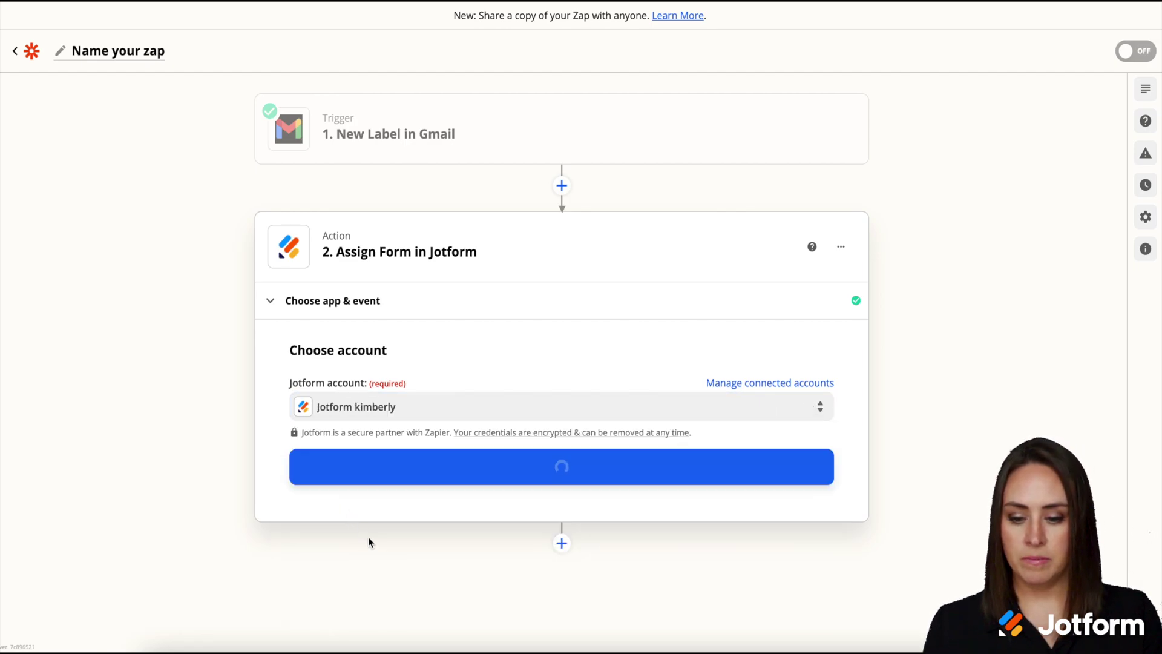
pyautogui.click(410, 478)
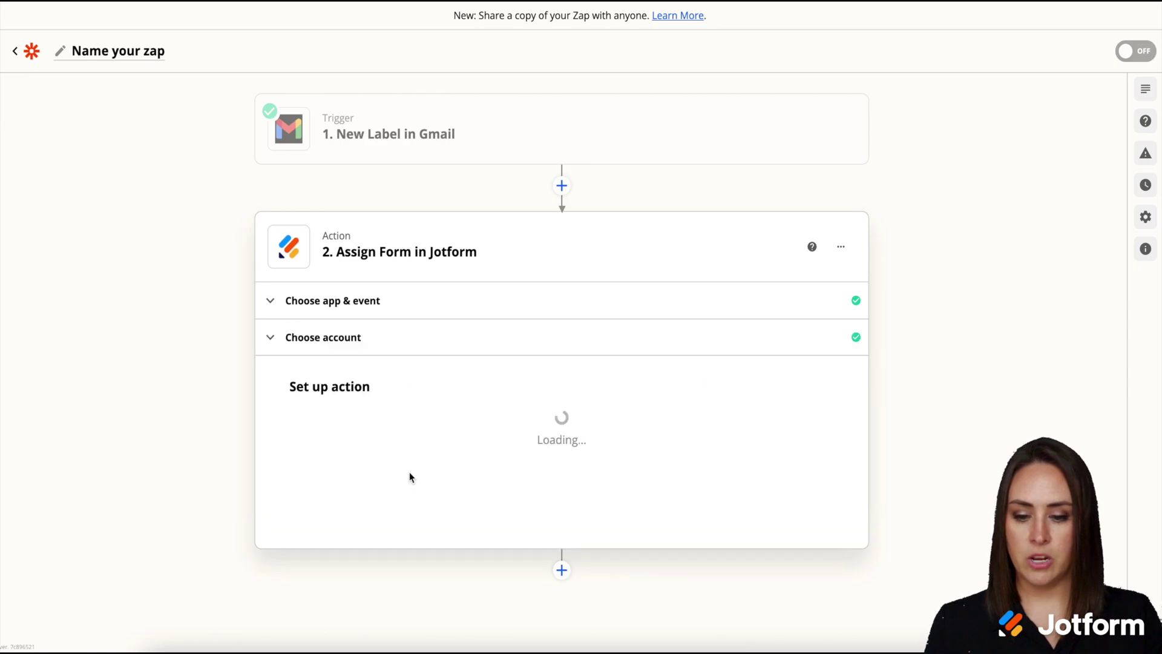
# Step: Select the Zapier Actions form and enter the assignee's e-mail address
pyautogui.click(819, 443)
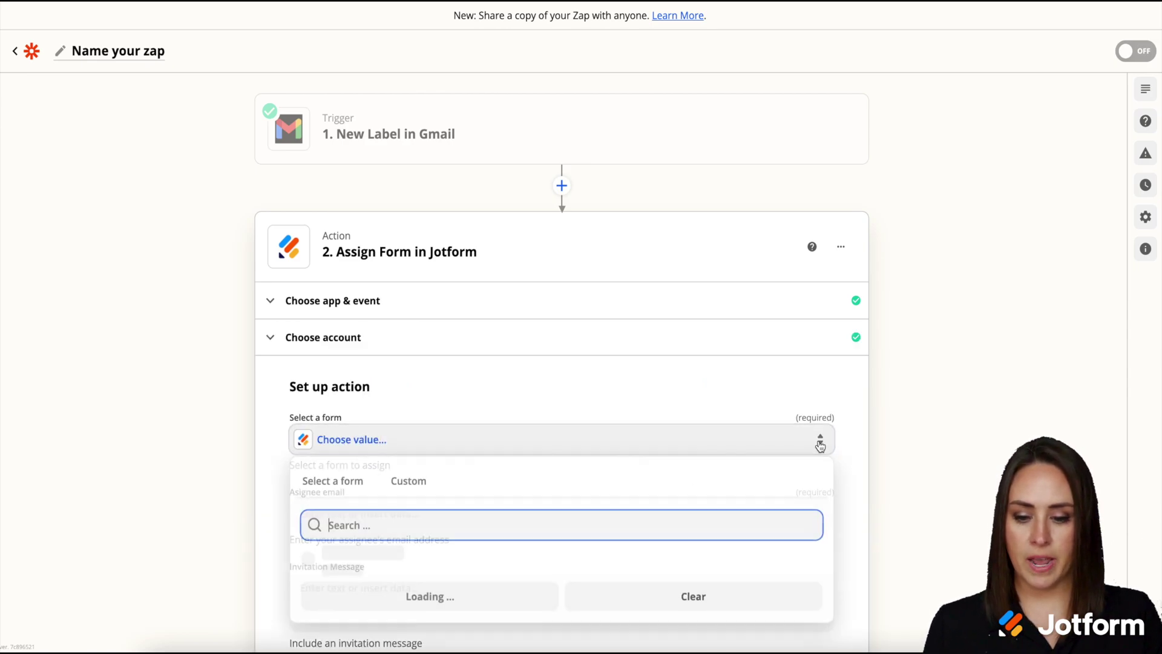
pyautogui.scroll(-2, 765, 480)
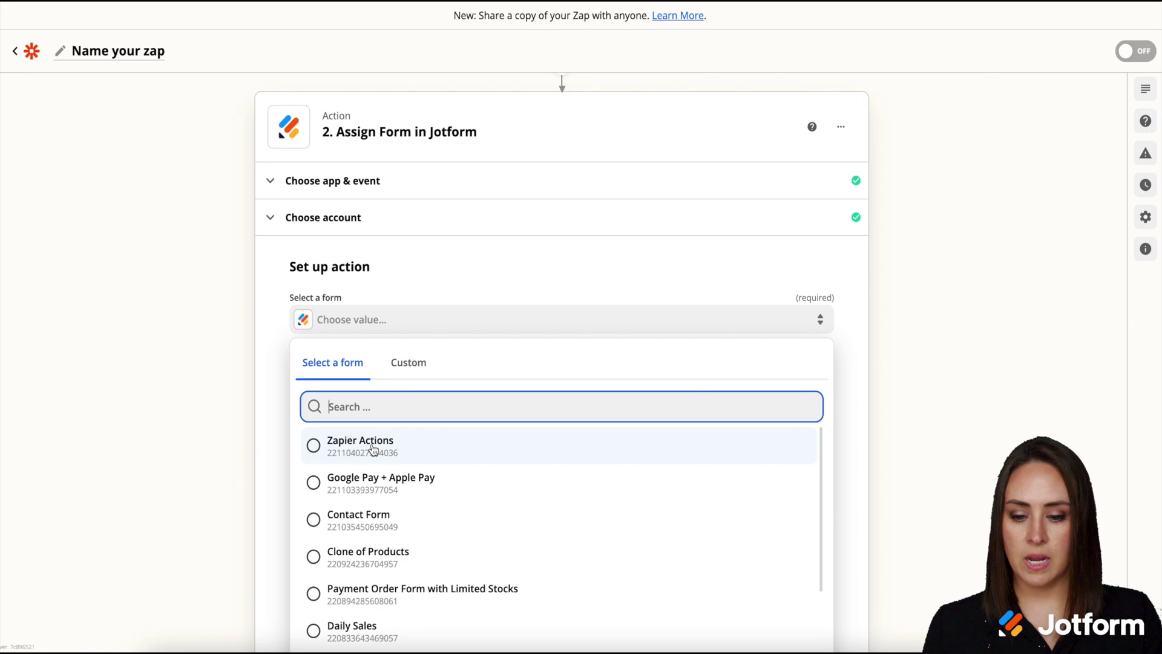
pyautogui.click(345, 456)
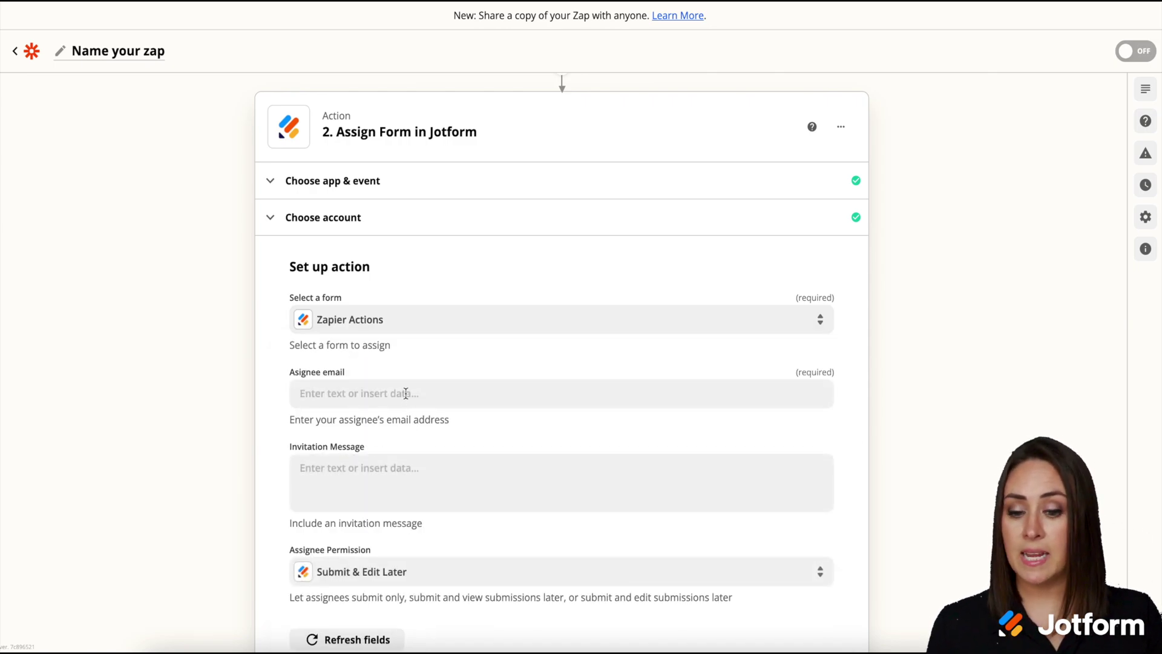
pyautogui.click(406, 393)
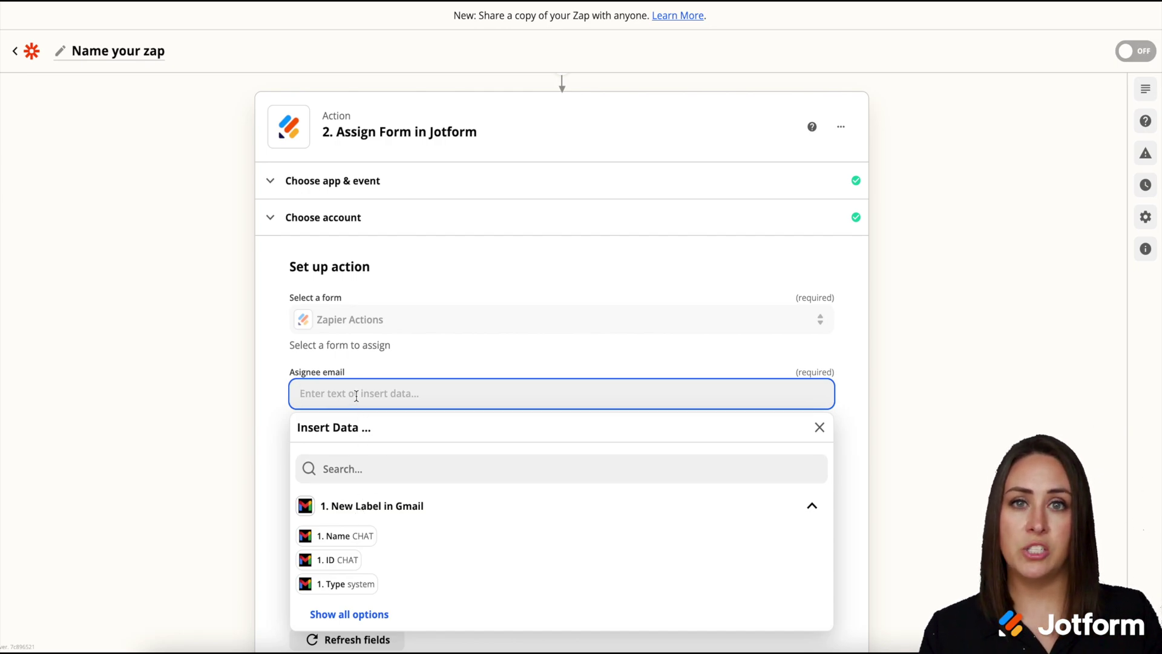
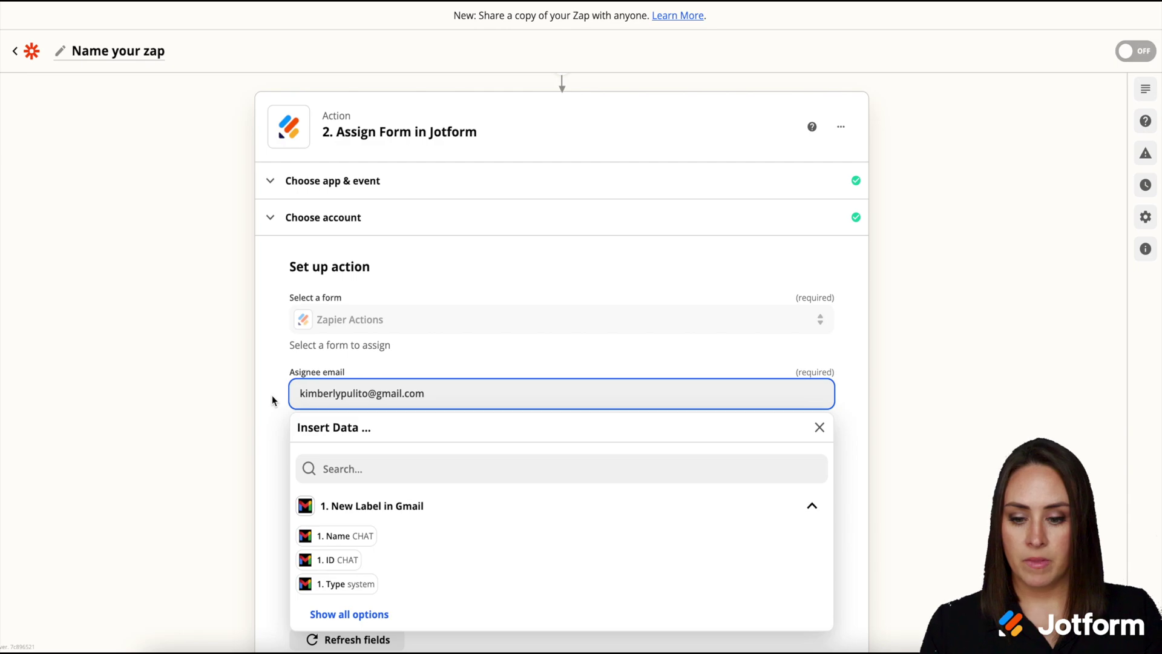
pyautogui.click(271, 395)
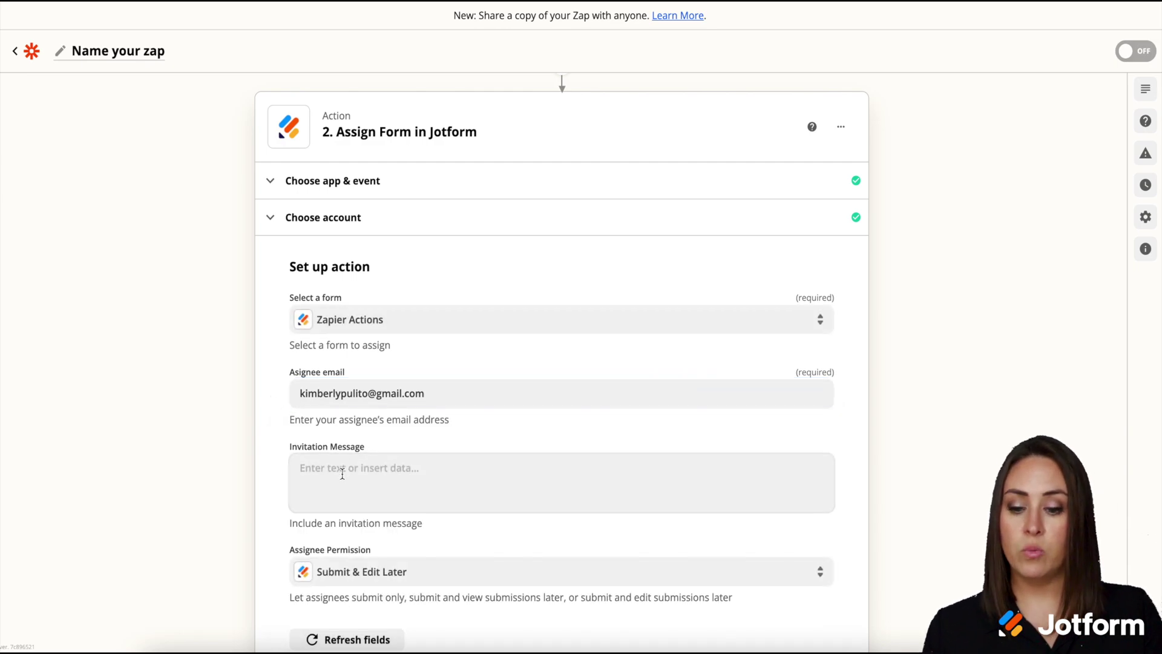
# Step: Keep Assignee Permission at Submit & Edit Later and proceed to the action test
pyautogui.scroll(-3, 337, 483)
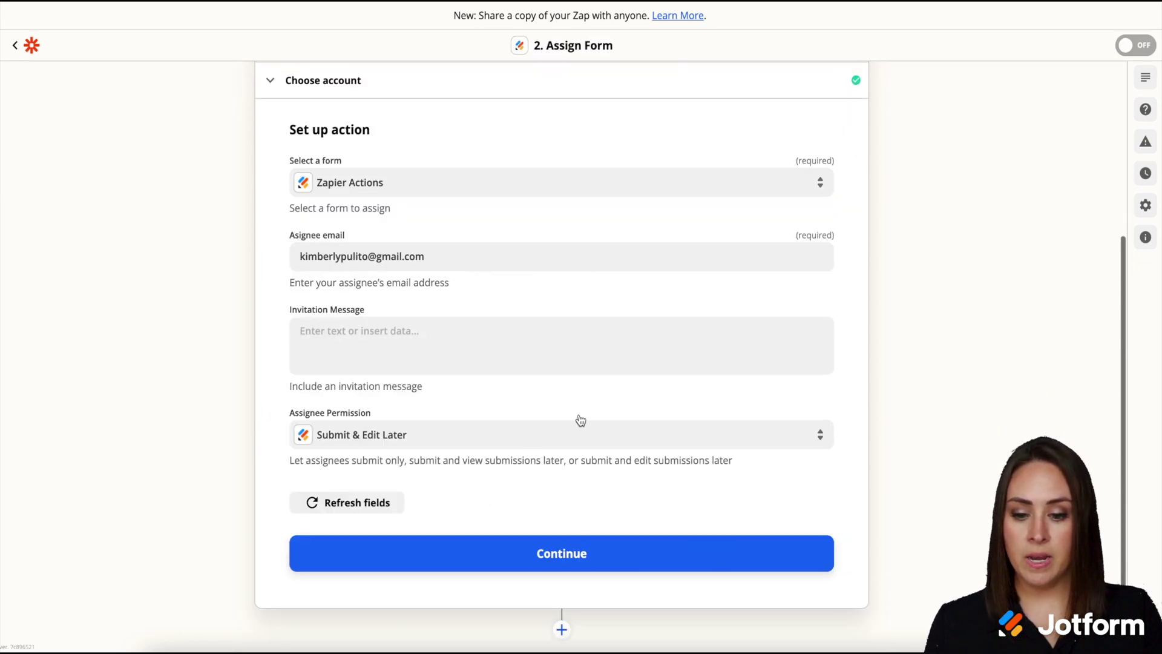
pyautogui.click(567, 434)
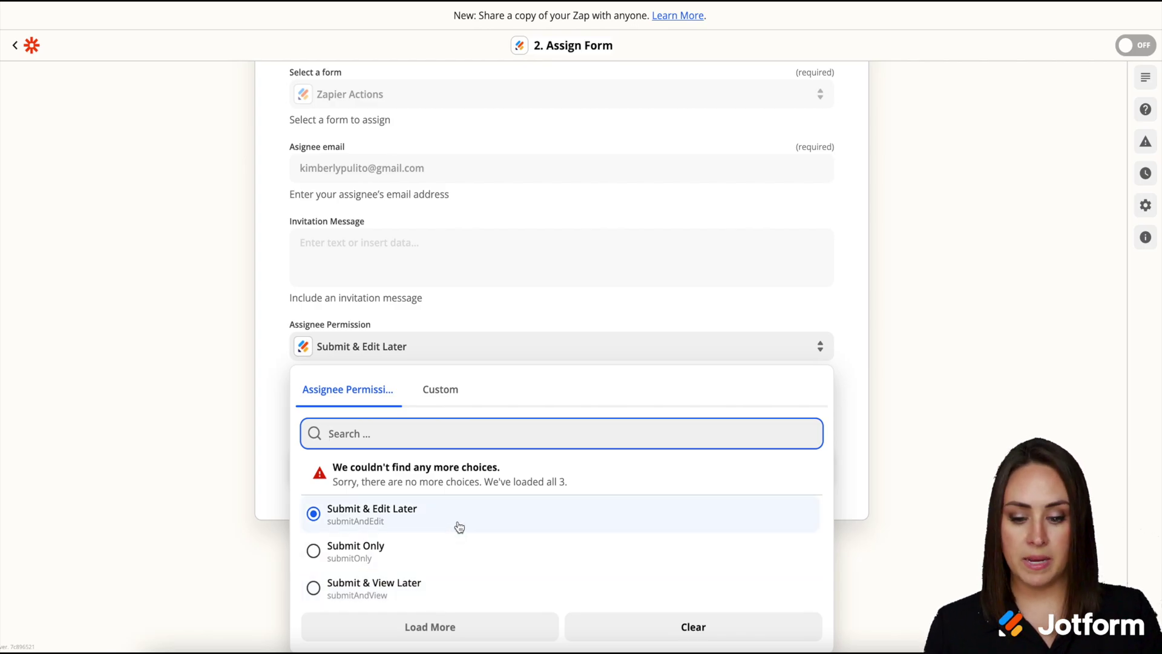
pyautogui.click(884, 429)
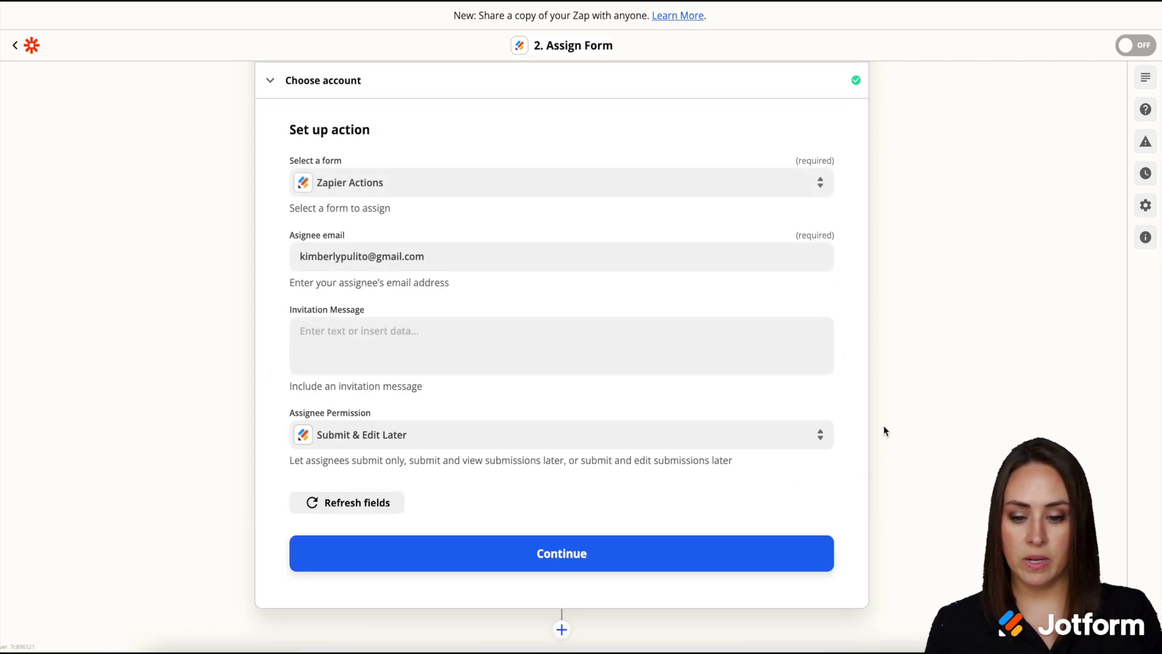
pyautogui.click(590, 555)
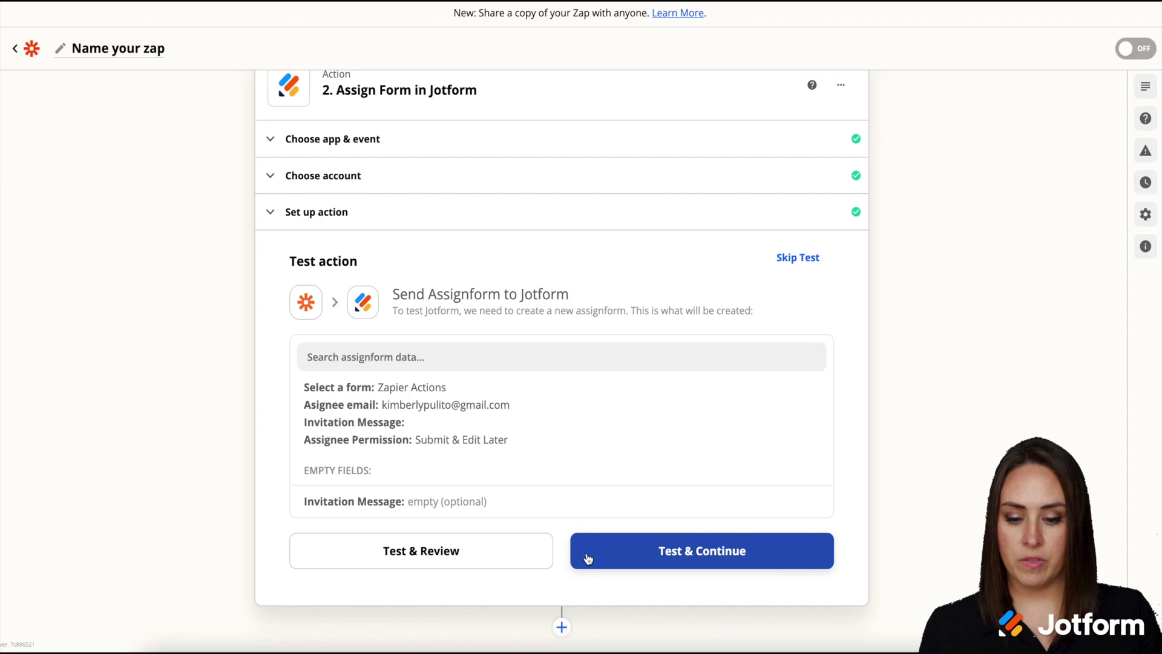
# Step: Run the Jotform Assign Form test, turn the Gmail-to-Jotform zap on, and dismiss the share prompt
pyautogui.click(715, 563)
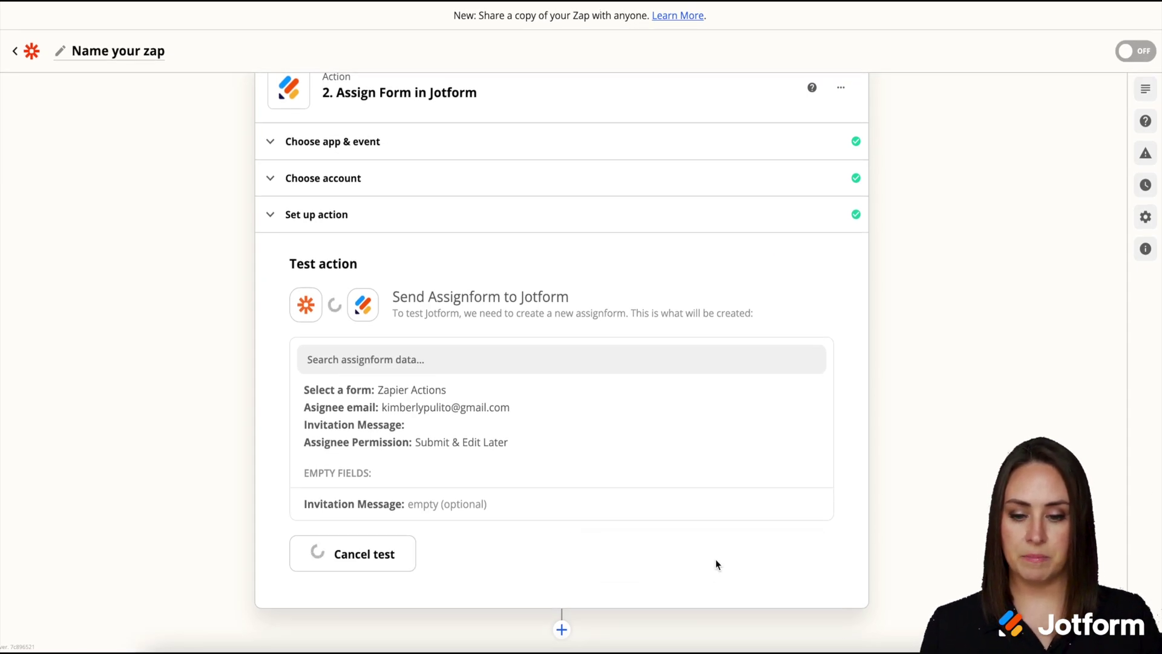
pyautogui.click(729, 580)
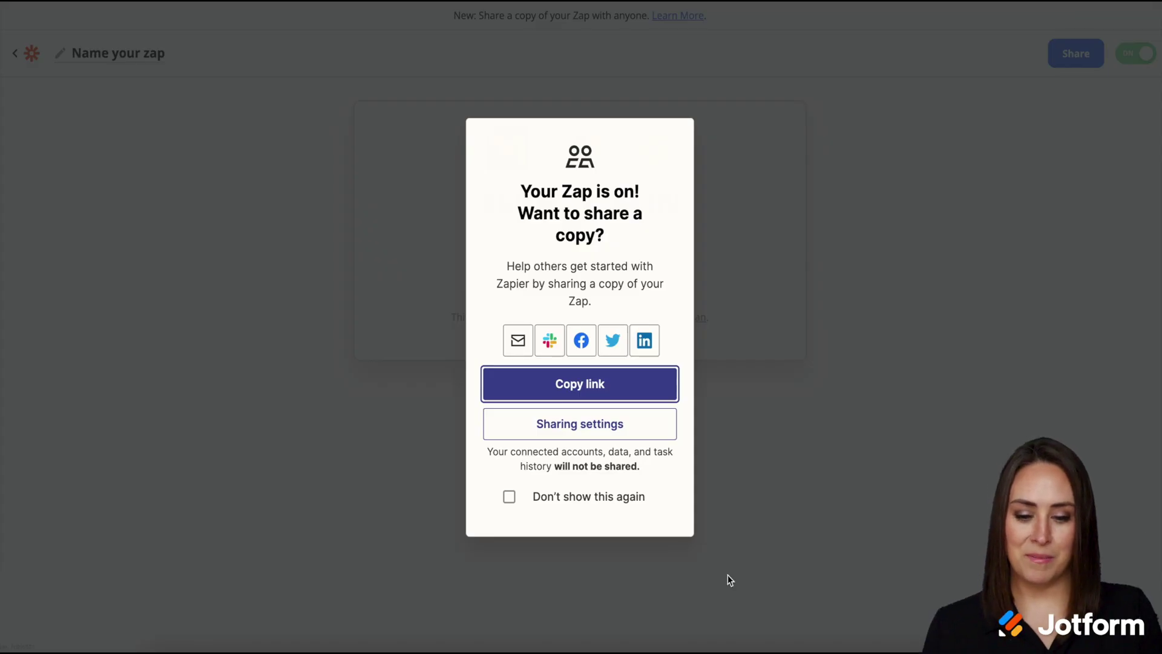
pyautogui.click(849, 408)
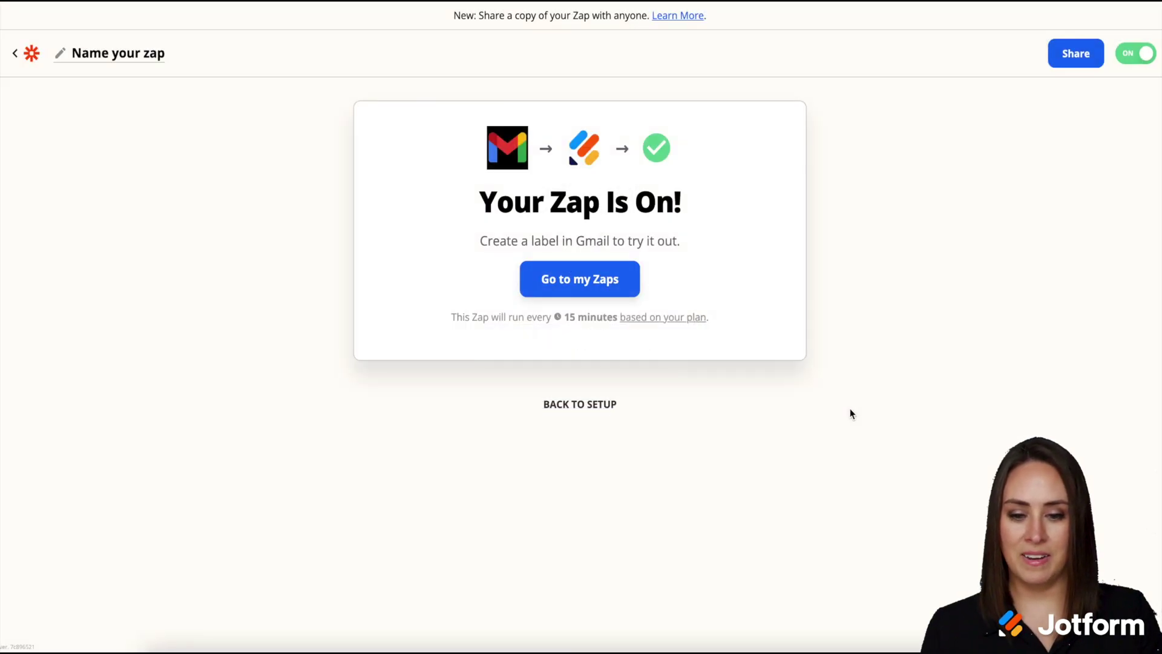